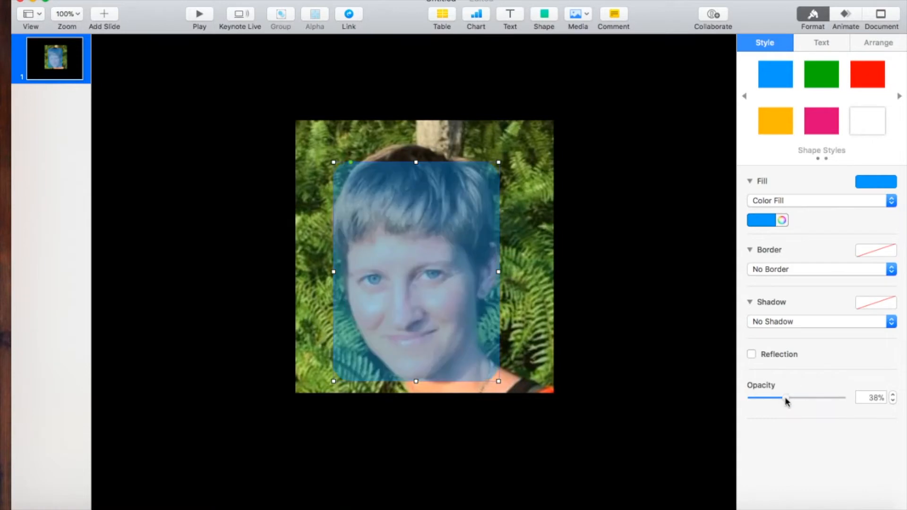
Make the translucent blue shape over the photo editable and fit its points along the chin, jaw and ear
{"action": "right_click", "coordinate": [396, 202]}
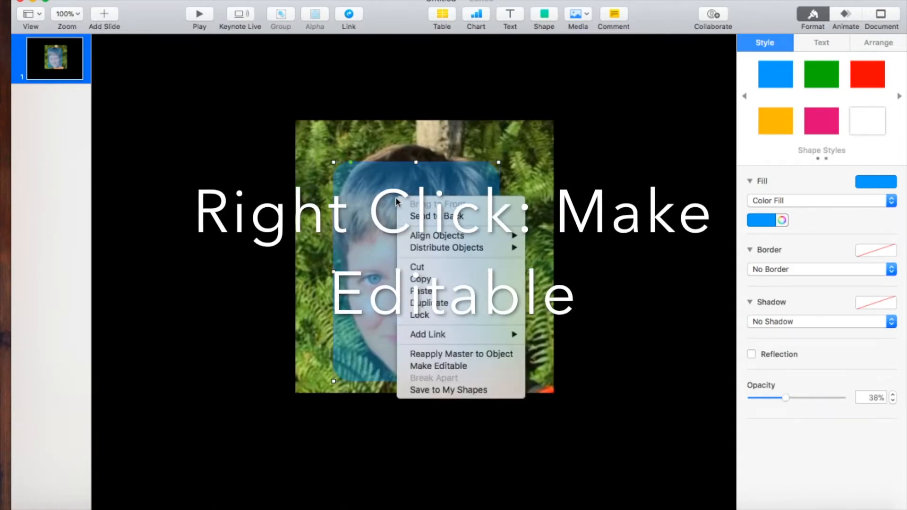
{"action": "left_click", "coordinate": [419, 366]}
{"action": "left_click_drag", "start_coordinate": [339, 376], "coordinate": [371, 353]}
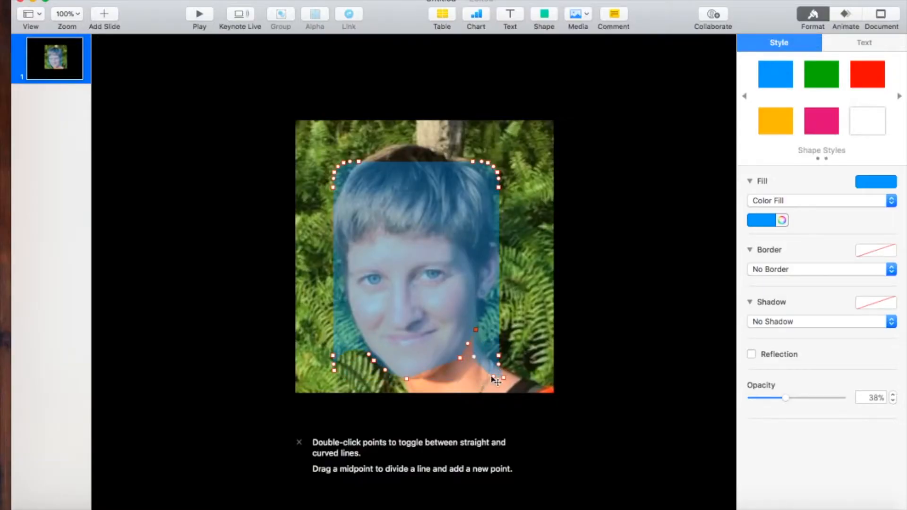
{"action": "left_click_drag", "start_coordinate": [490, 375], "coordinate": [476, 301]}
{"action": "left_click_drag", "start_coordinate": [498, 235], "coordinate": [494, 240]}
{"action": "left_click_drag", "start_coordinate": [499, 188], "coordinate": [486, 173]}
Fit the shape's remaining points around the hair and the other cheek, and move the finished head shape off the photo
{"action": "left_click_drag", "start_coordinate": [488, 162], "coordinate": [473, 163]}
{"action": "left_click_drag", "start_coordinate": [415, 162], "coordinate": [415, 144]}
{"action": "left_click_drag", "start_coordinate": [344, 163], "coordinate": [344, 182]}
{"action": "left_click_drag", "start_coordinate": [333, 188], "coordinate": [338, 191]}
{"action": "left_click", "coordinate": [334, 270]}
{"action": "left_click", "coordinate": [336, 271]}
{"action": "left_click_drag", "start_coordinate": [333, 272], "coordinate": [341, 256]}
{"action": "left_click_drag", "start_coordinate": [333, 355], "coordinate": [351, 322]}
{"action": "left_click_drag", "start_coordinate": [334, 371], "coordinate": [371, 357]}
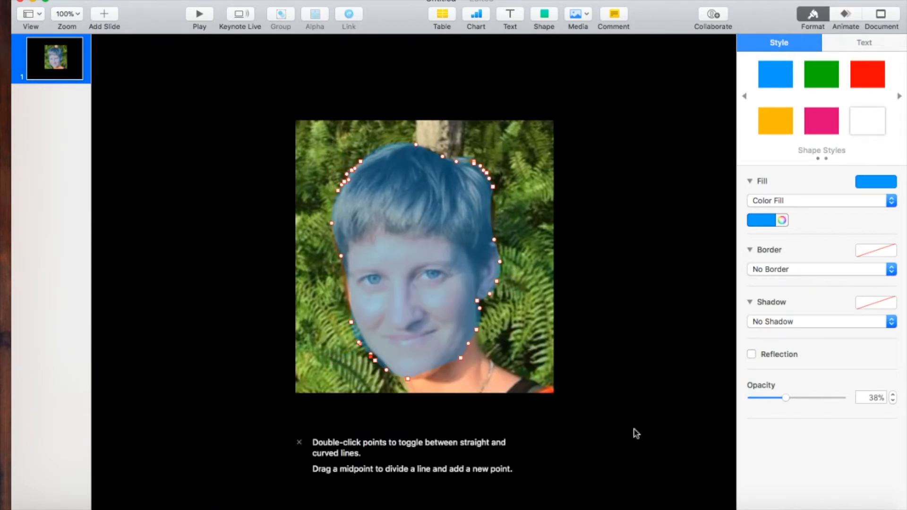
{"action": "key", "text": "Return"}
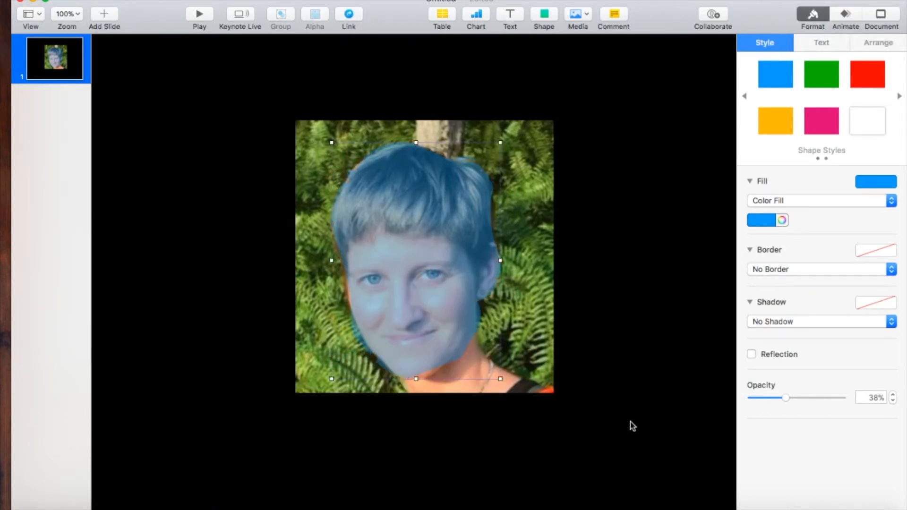
{"action": "mouse_move", "coordinate": [426, 291]}
{"action": "left_mouse_down"}
{"action": "mouse_move", "coordinate": [606, 290]}
{"action": "mouse_move", "coordinate": [646, 251]}
{"action": "mouse_move", "coordinate": [652, 262]}
{"action": "left_mouse_up"}
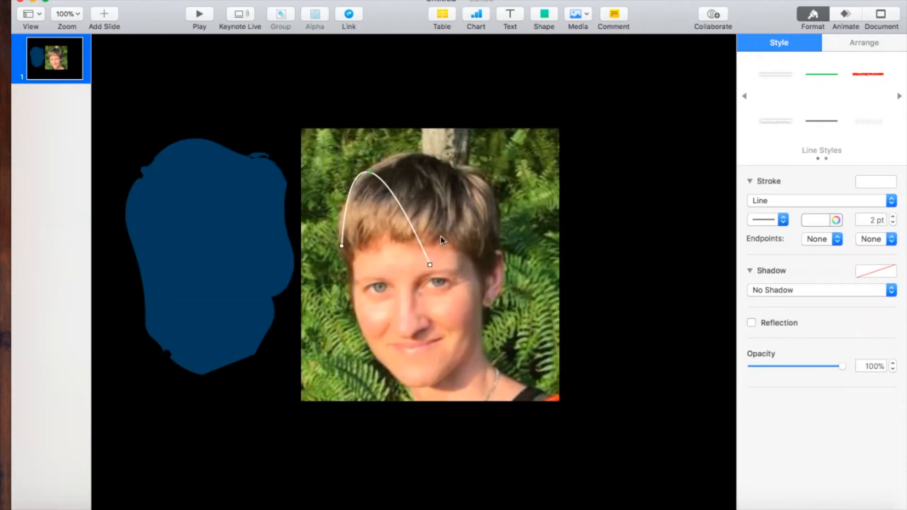
Remove the curved line and trace the hair's outer edge with the pen from the temple over the crown to the ear
{"action": "key", "text": "Delete"}
{"action": "left_click", "coordinate": [544, 17]}
{"action": "left_click", "coordinate": [666, 38]}
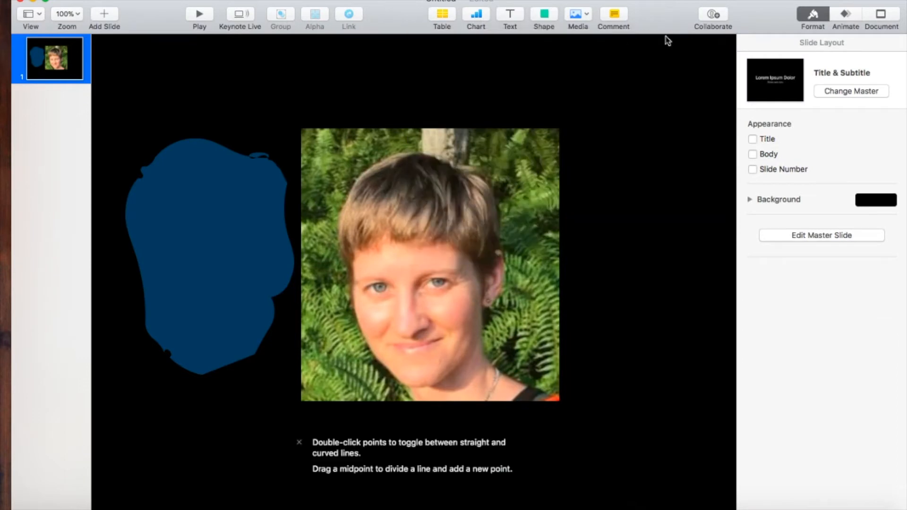
{"action": "left_click", "coordinate": [340, 243]}
{"action": "left_click", "coordinate": [348, 198]}
{"action": "left_click", "coordinate": [377, 164]}
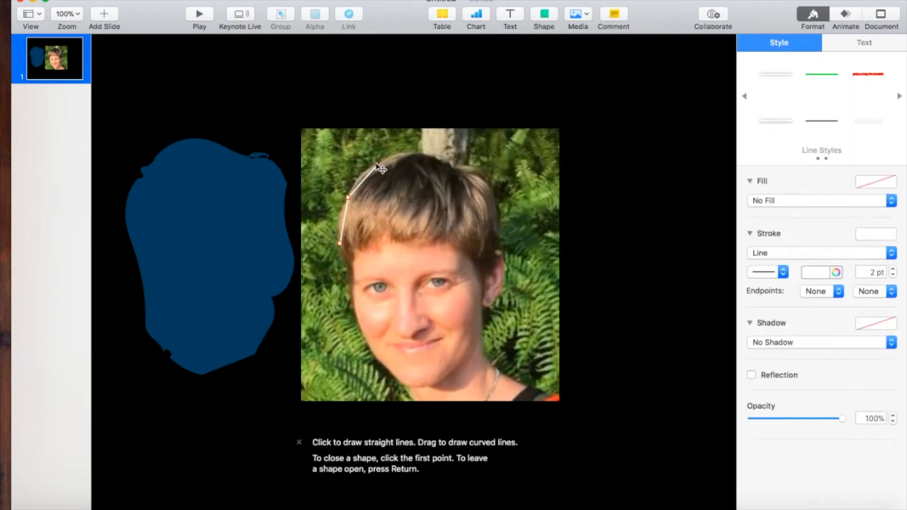
{"action": "left_click", "coordinate": [404, 153]}
{"action": "left_click", "coordinate": [448, 161]}
{"action": "left_click", "coordinate": [466, 170]}
{"action": "left_click", "coordinate": [492, 191]}
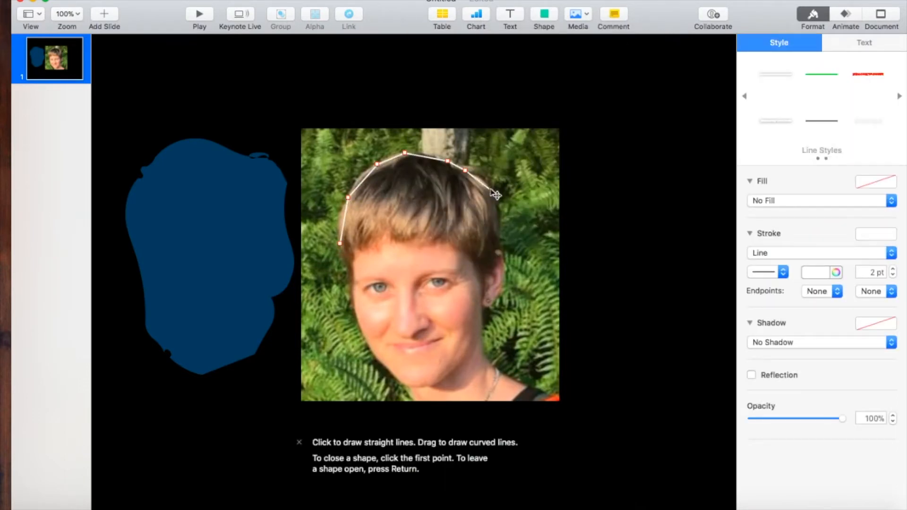
{"action": "left_click", "coordinate": [502, 243]}
{"action": "left_click", "coordinate": [495, 253]}
{"action": "left_click", "coordinate": [502, 263]}
Trace the fringe back across the forehead and close the hair outline at its starting point
{"action": "left_click", "coordinate": [490, 275]}
{"action": "left_click", "coordinate": [477, 275]}
{"action": "left_click", "coordinate": [468, 257]}
{"action": "left_click", "coordinate": [449, 246]}
{"action": "left_click", "coordinate": [427, 251]}
{"action": "left_click", "coordinate": [403, 243]}
{"action": "left_click", "coordinate": [387, 248]}
{"action": "left_click", "coordinate": [380, 252]}
{"action": "left_click", "coordinate": [365, 249]}
{"action": "left_click", "coordinate": [362, 256]}
{"action": "left_click", "coordinate": [355, 270]}
{"action": "left_click", "coordinate": [355, 285]}
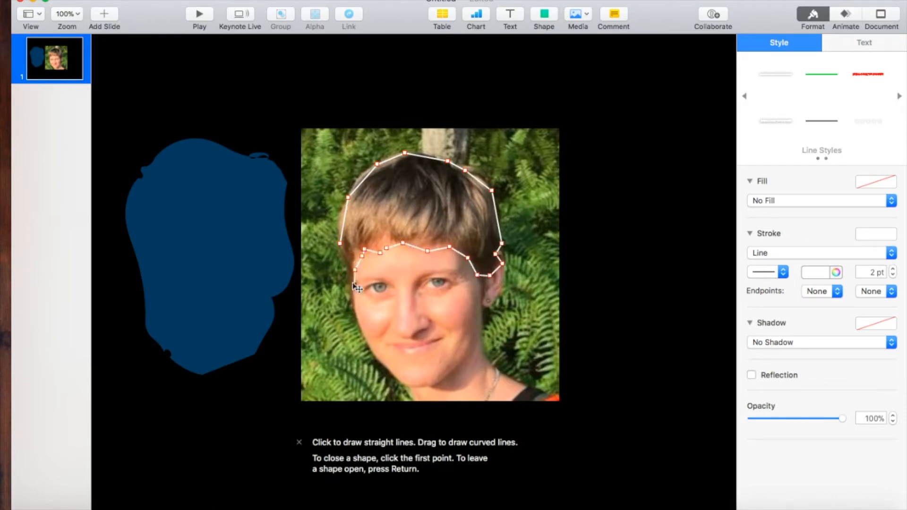
{"action": "left_click", "coordinate": [340, 244]}
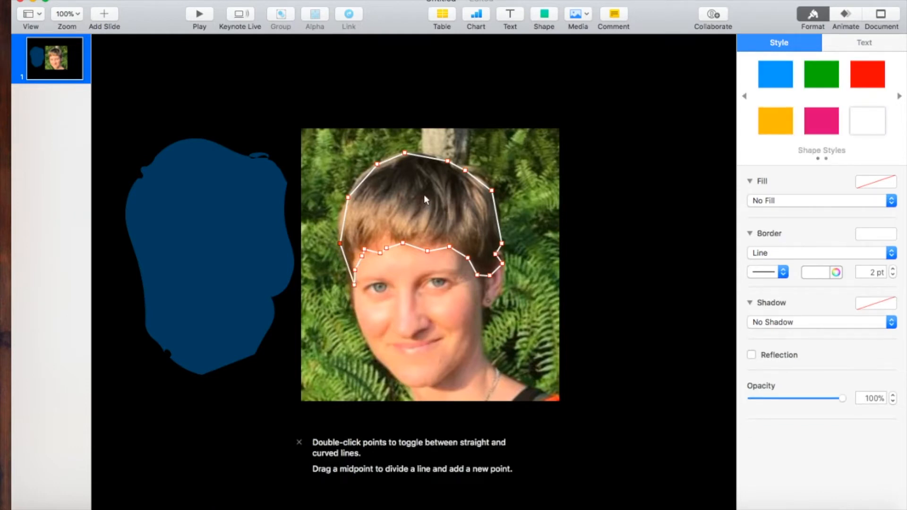
{"action": "key", "text": "Return"}
Move the photo farther from the head shape and place the hair outline on top of the head
{"action": "left_click_drag", "start_coordinate": [424, 199], "coordinate": [568, 170]}
{"action": "left_click", "coordinate": [384, 168]}
{"action": "left_click_drag", "start_coordinate": [384, 166], "coordinate": [168, 144]}
Fill the hair shape with solid yellow
{"action": "left_click", "coordinate": [775, 200]}
{"action": "left_click", "coordinate": [760, 209]}
{"action": "left_click", "coordinate": [761, 220]}
{"action": "left_click", "coordinate": [780, 248]}
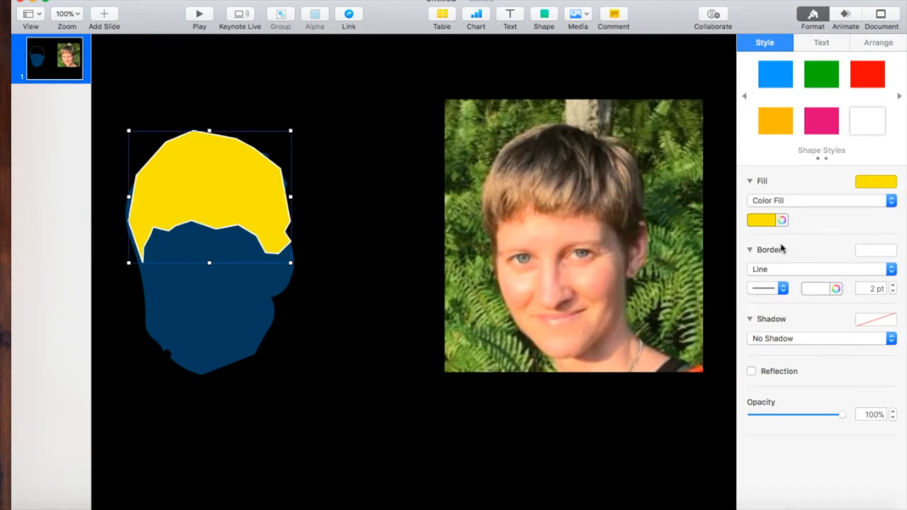
Give the hair shape a gradient fill with yellow as its first colour
{"action": "left_click", "coordinate": [780, 202]}
{"action": "left_click", "coordinate": [782, 209]}
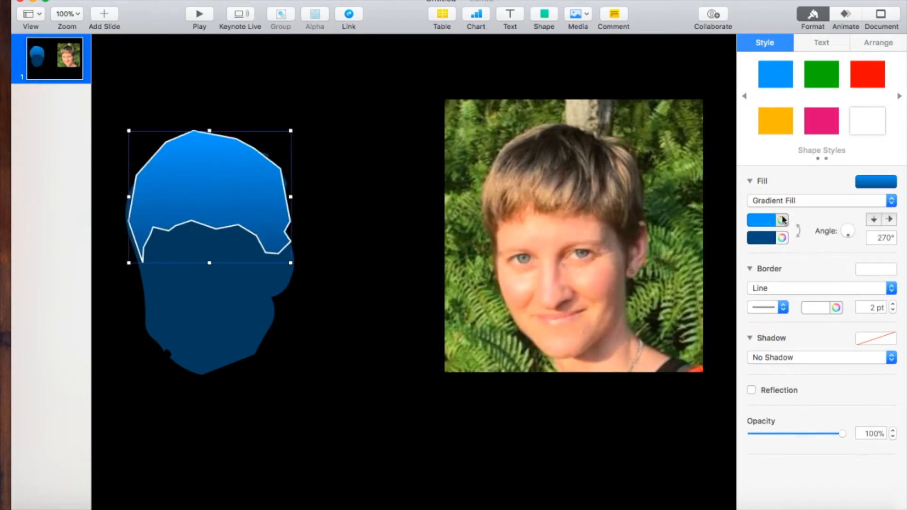
{"action": "left_click", "coordinate": [782, 220]}
{"action": "left_click_drag", "start_coordinate": [344, 277], "coordinate": [365, 264]}
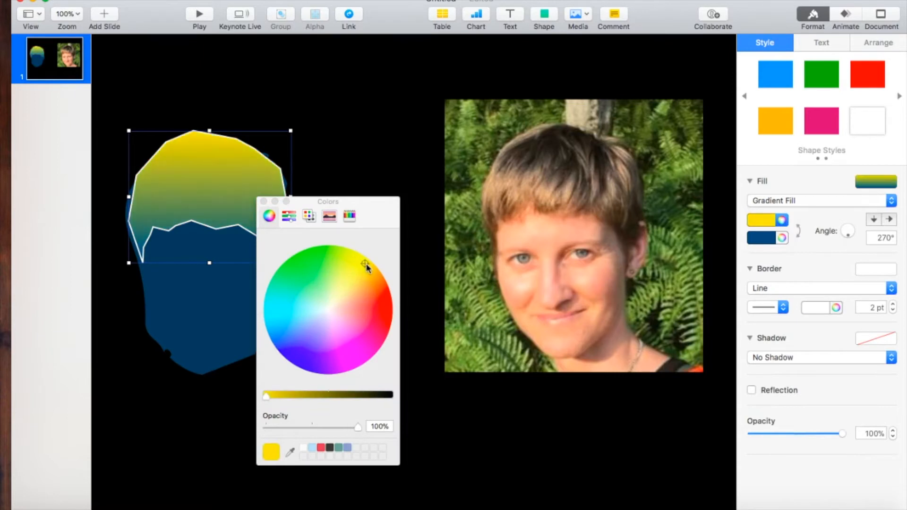
Set the hair gradient's second colour to grey and close the colour picker
{"action": "left_click", "coordinate": [766, 238]}
{"action": "left_click", "coordinate": [775, 263]}
{"action": "left_click", "coordinate": [770, 237]}
{"action": "left_click", "coordinate": [732, 316]}
{"action": "left_click", "coordinate": [263, 202]}
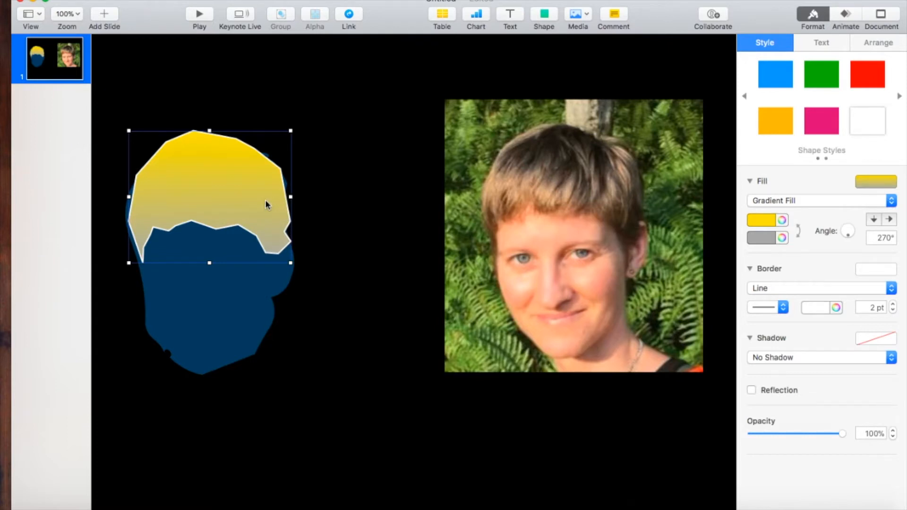
Draw a nose outline with the pen and place it in the middle of the blue face
{"action": "left_click", "coordinate": [543, 14]}
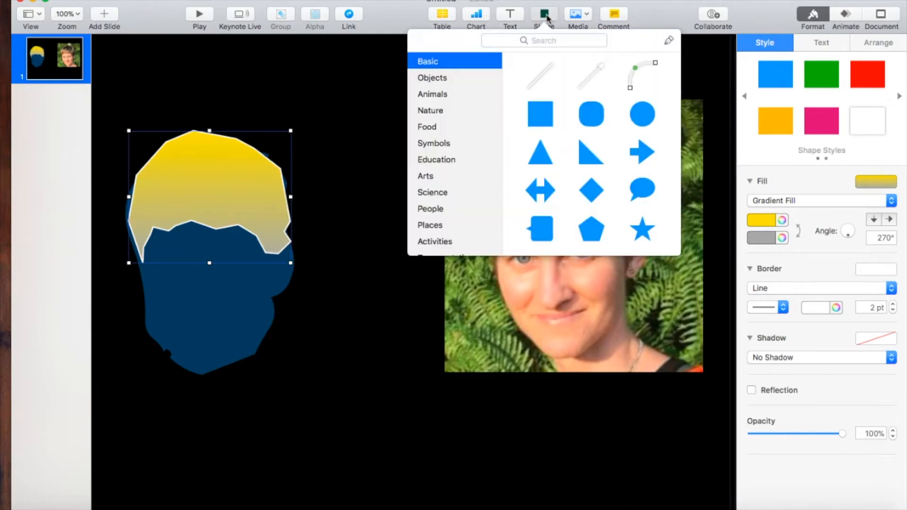
{"action": "left_click", "coordinate": [666, 38]}
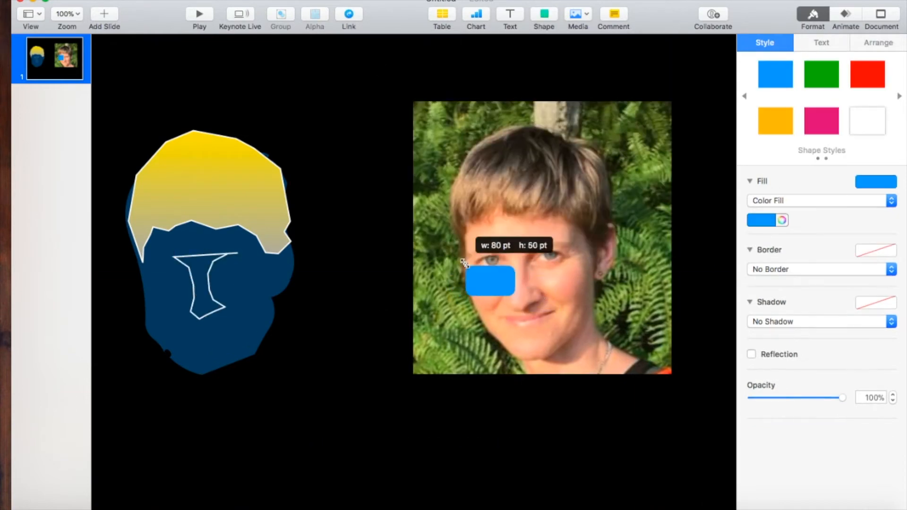
{"action": "right_click", "coordinate": [495, 272]}
{"action": "left_click", "coordinate": [524, 440]}
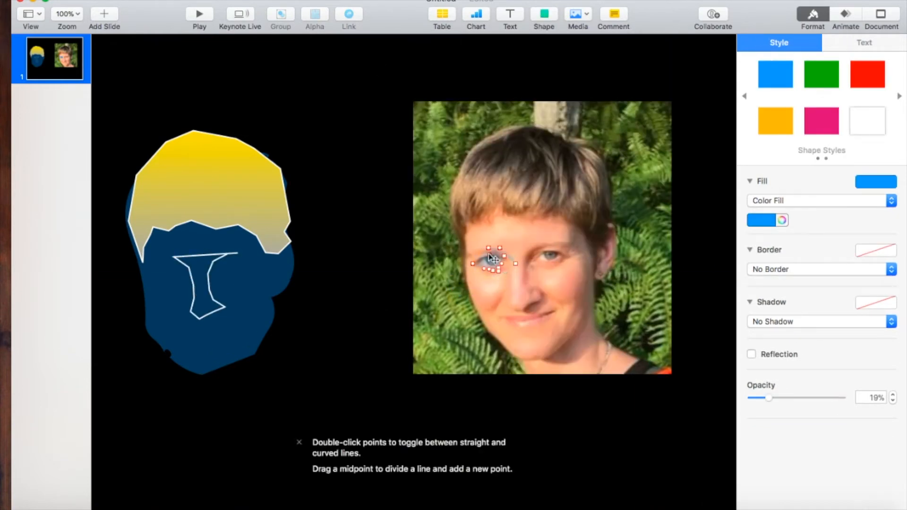
{"action": "key", "text": "Delete"}
Build two eyes from white ellipses with turquoise irises and black pupils, and place them beside the nose
{"action": "left_click", "coordinate": [544, 14]}
{"action": "left_click", "coordinate": [539, 111]}
{"action": "mouse_move", "coordinate": [522, 237]}
{"action": "left_mouse_down"}
{"action": "mouse_move", "coordinate": [504, 274]}
{"action": "mouse_move", "coordinate": [170, 264]}
{"action": "mouse_move", "coordinate": [249, 266]}
{"action": "mouse_move", "coordinate": [238, 273]}
{"action": "mouse_move", "coordinate": [238, 265]}
{"action": "left_mouse_up"}
{"action": "left_click", "coordinate": [770, 221]}
{"action": "left_click", "coordinate": [707, 297]}
{"action": "left_click", "coordinate": [761, 220]}
{"action": "mouse_move", "coordinate": [238, 265]}
{"action": "left_mouse_down"}
{"action": "mouse_move", "coordinate": [170, 265]}
{"action": "mouse_move", "coordinate": [237, 264]}
{"action": "left_mouse_up"}
{"action": "left_click", "coordinate": [762, 220]}
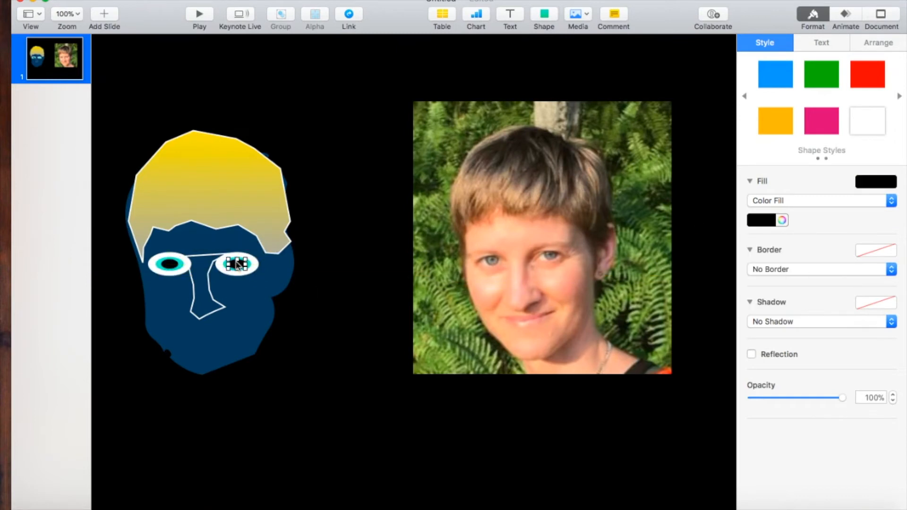
Trace the lips in the photo with the pen and place the mouth shape below the nose
{"action": "left_click", "coordinate": [544, 14]}
{"action": "left_click", "coordinate": [668, 47]}
{"action": "left_click", "coordinate": [500, 317]}
{"action": "left_click", "coordinate": [679, 336]}
{"action": "left_click_drag", "start_coordinate": [520, 326], "coordinate": [197, 336]}
Give the mouth a solid colour fill sampled from the lips in the photo
{"action": "left_click", "coordinate": [822, 200]}
{"action": "left_click", "coordinate": [774, 214]}
{"action": "left_click", "coordinate": [782, 220]}
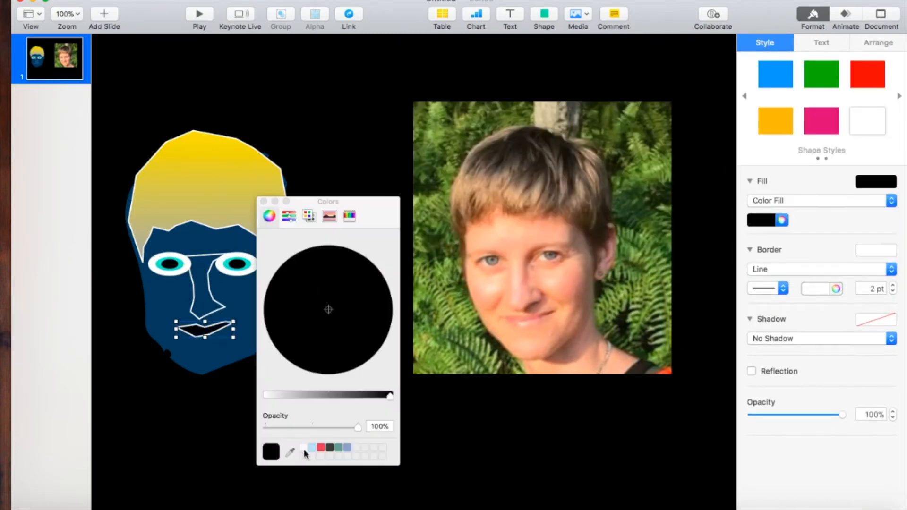
{"action": "left_click", "coordinate": [290, 452]}
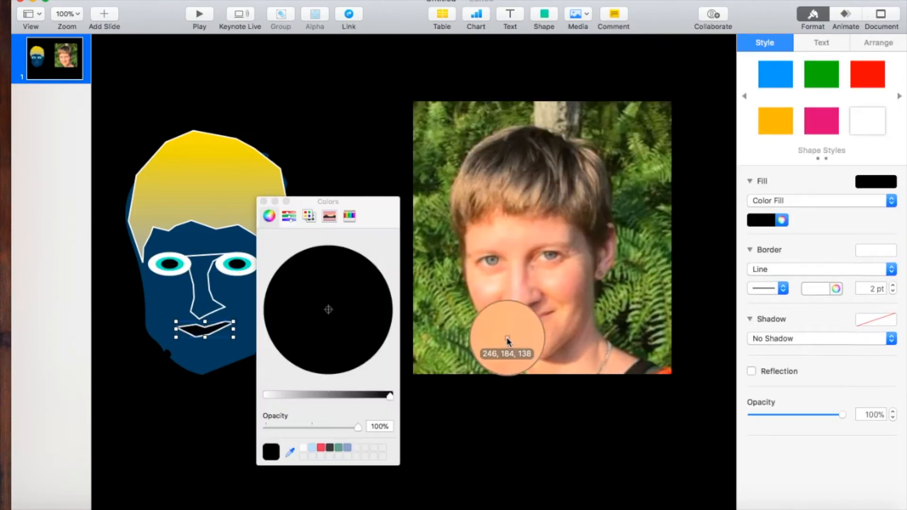
{"action": "left_click", "coordinate": [529, 319]}
{"action": "left_click", "coordinate": [264, 202]}
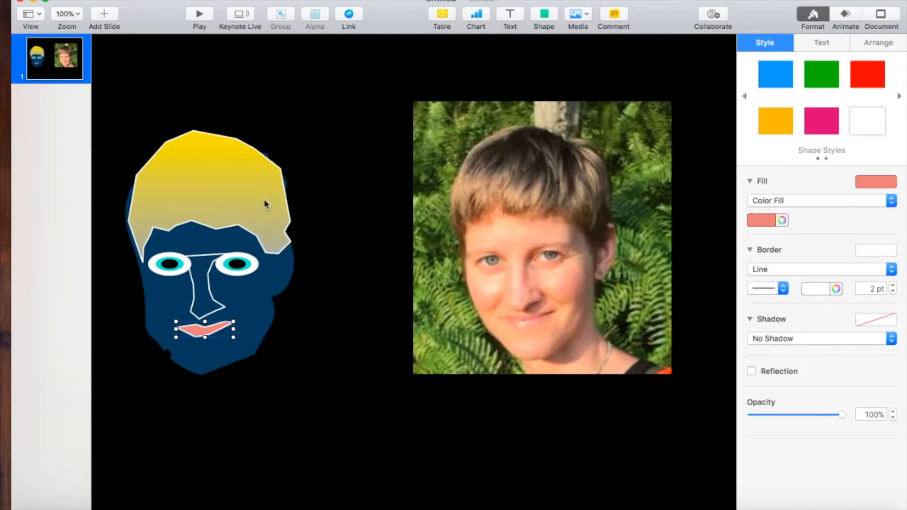
Widen the hair shape slightly so that it covers both sides of the head
{"action": "left_click", "coordinate": [245, 264]}
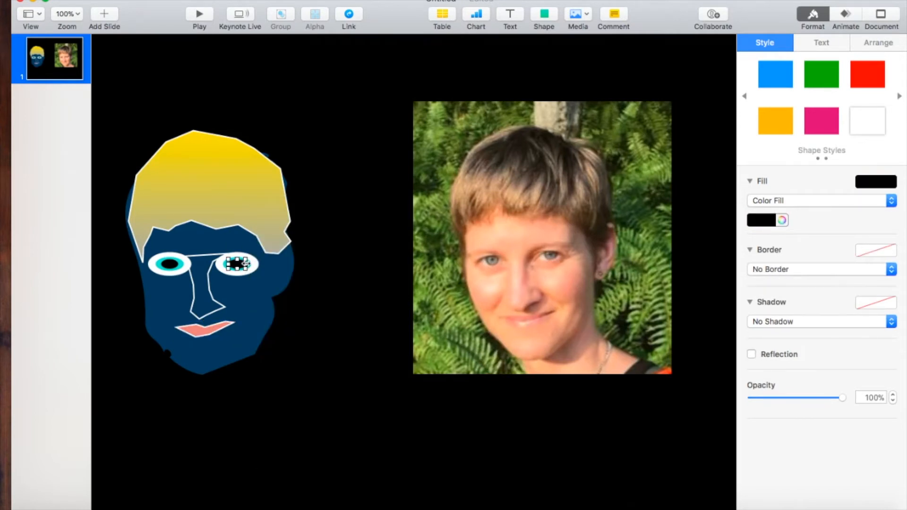
{"action": "left_click", "coordinate": [264, 202]}
{"action": "left_click_drag", "start_coordinate": [292, 197], "coordinate": [299, 204]}
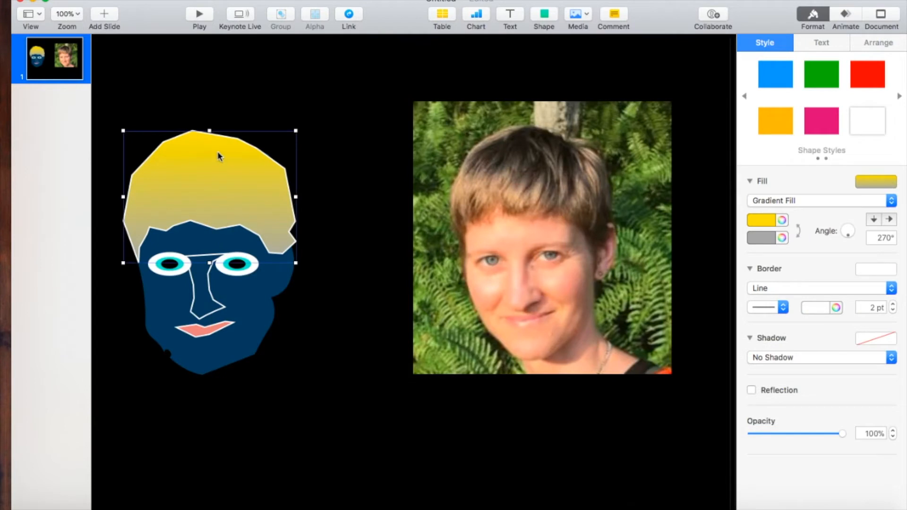
Copy the black pupil onto the earlobe as an earring and fill it with grey
{"action": "left_click", "coordinate": [236, 266]}
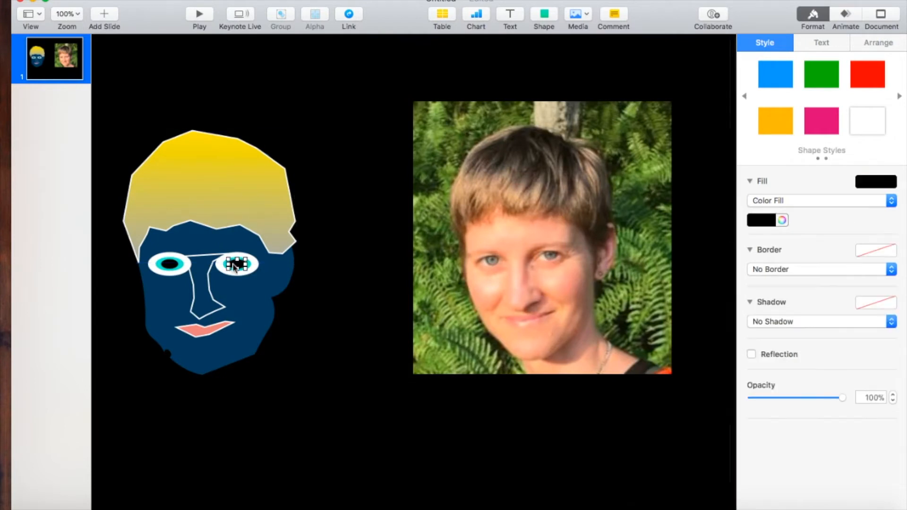
{"action": "left_click_drag", "start_coordinate": [242, 272], "coordinate": [278, 288]}
{"action": "left_click_drag", "start_coordinate": [287, 286], "coordinate": [280, 289]}
{"action": "left_click", "coordinate": [768, 220]}
{"action": "left_click", "coordinate": [756, 299]}
{"action": "left_click", "coordinate": [345, 359]}
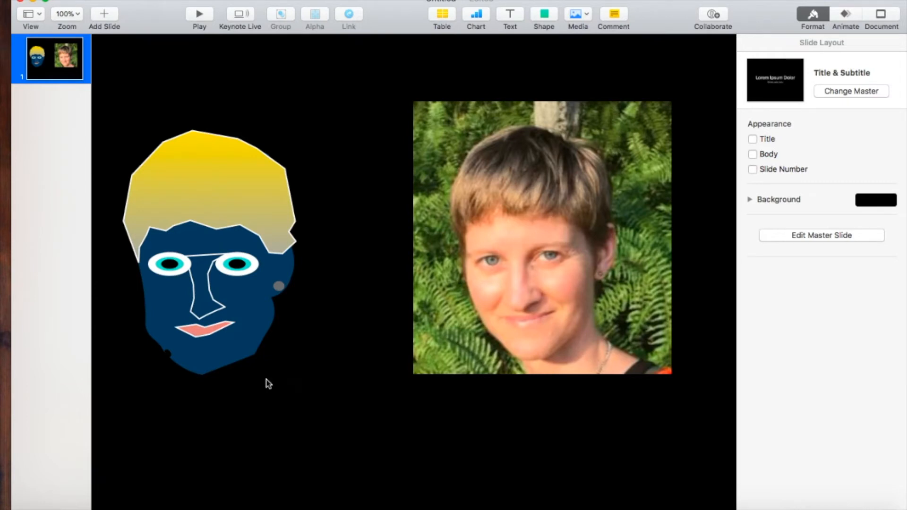
Make the blue head shape editable and smooth out the notch in its lower jaw edge
{"action": "left_click", "coordinate": [197, 368]}
{"action": "right_click", "coordinate": [170, 357]}
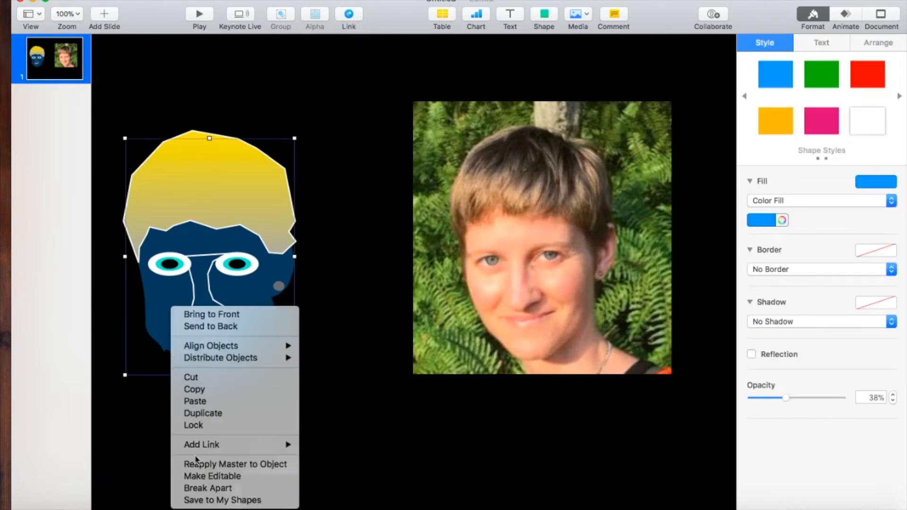
{"action": "left_click", "coordinate": [199, 477]}
{"action": "left_click", "coordinate": [66, 14]}
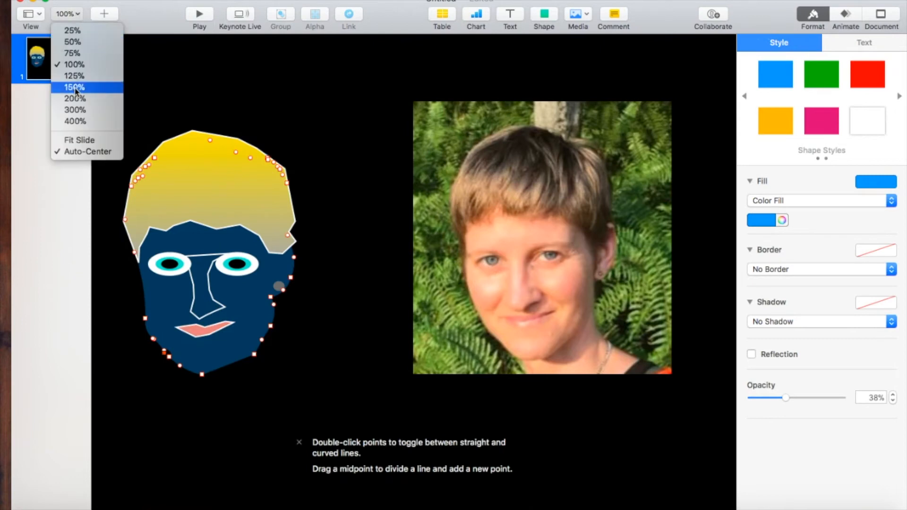
{"action": "left_click", "coordinate": [76, 85]}
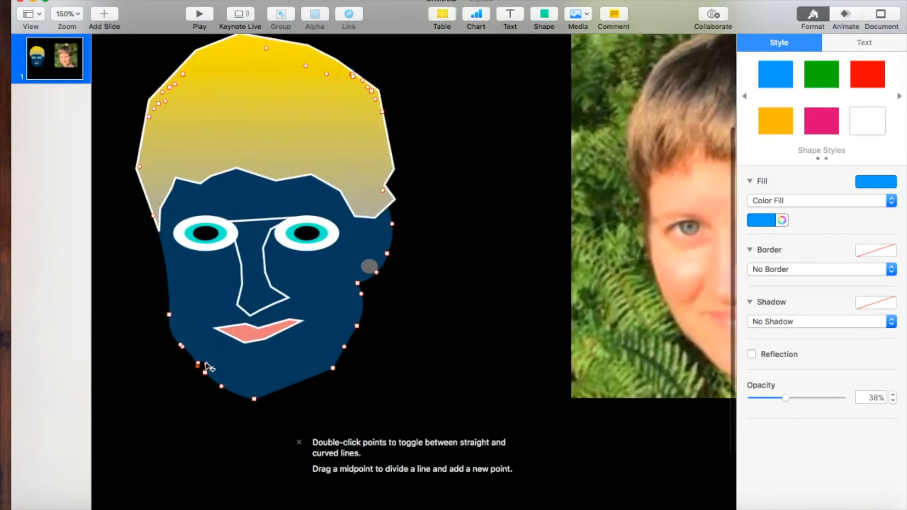
{"action": "left_click", "coordinate": [169, 379]}
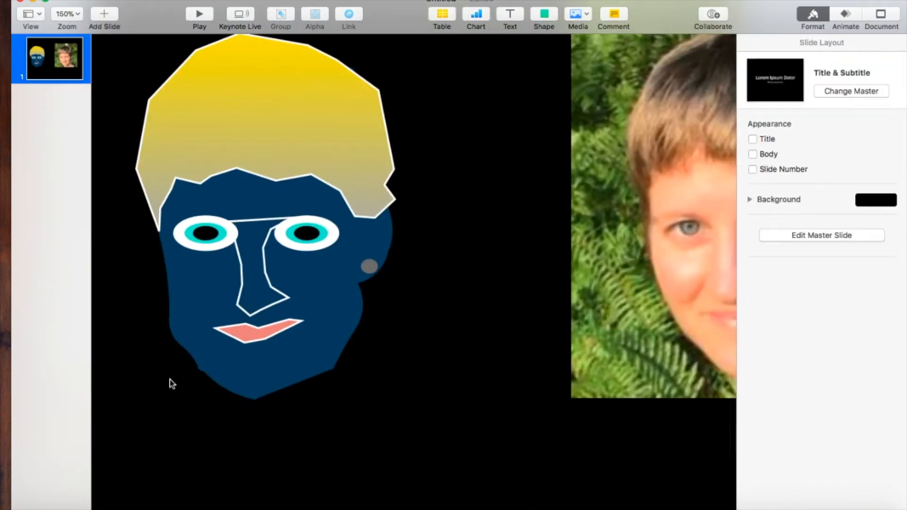
Draw a closed, arched eyebrow outline with the pen above the eye farther from the ear
{"action": "scroll", "coordinate": [259, 389], "scroll_direction": "right", "scroll_amount": 2}
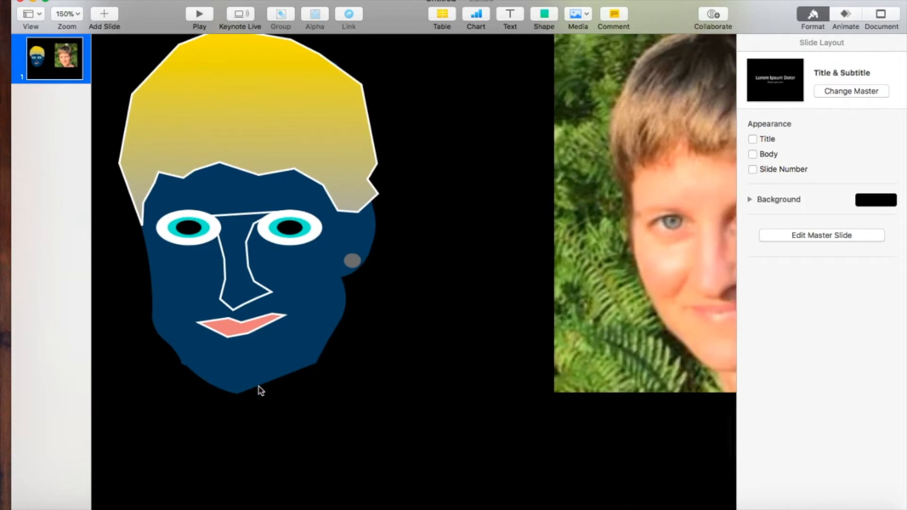
{"action": "scroll", "coordinate": [259, 390], "scroll_direction": "down", "scroll_amount": 1}
{"action": "scroll", "coordinate": [260, 390], "scroll_direction": "right", "scroll_amount": 1}
{"action": "left_click", "coordinate": [545, 14]}
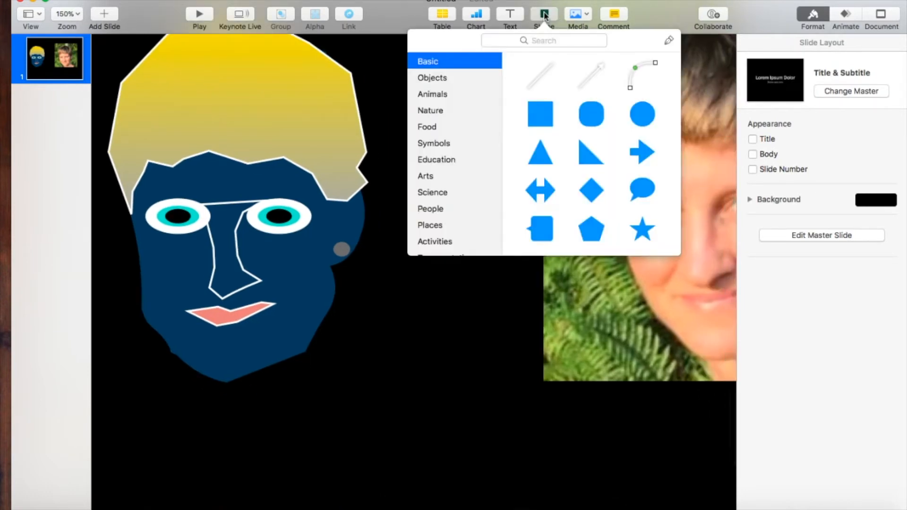
{"action": "left_click", "coordinate": [668, 42]}
{"action": "left_click", "coordinate": [205, 198]}
{"action": "left_click", "coordinate": [162, 192]}
{"action": "left_click", "coordinate": [147, 201]}
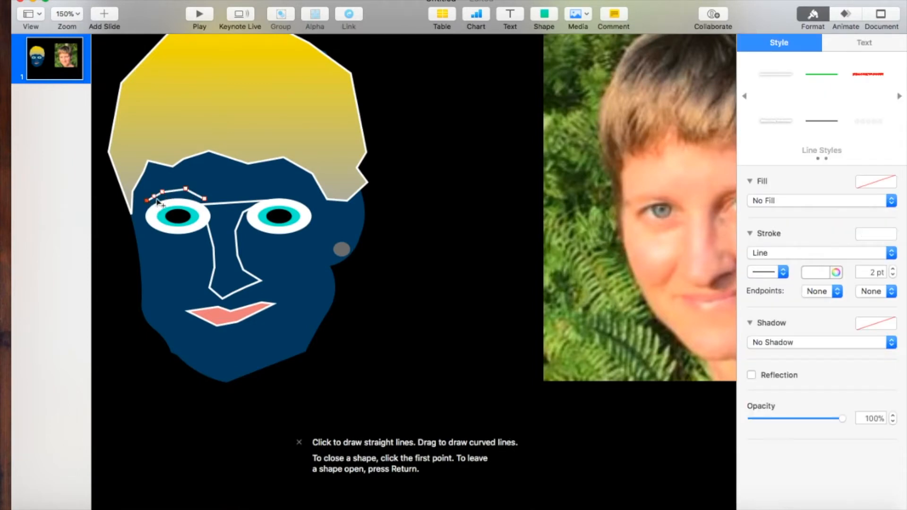
{"action": "left_click", "coordinate": [205, 198]}
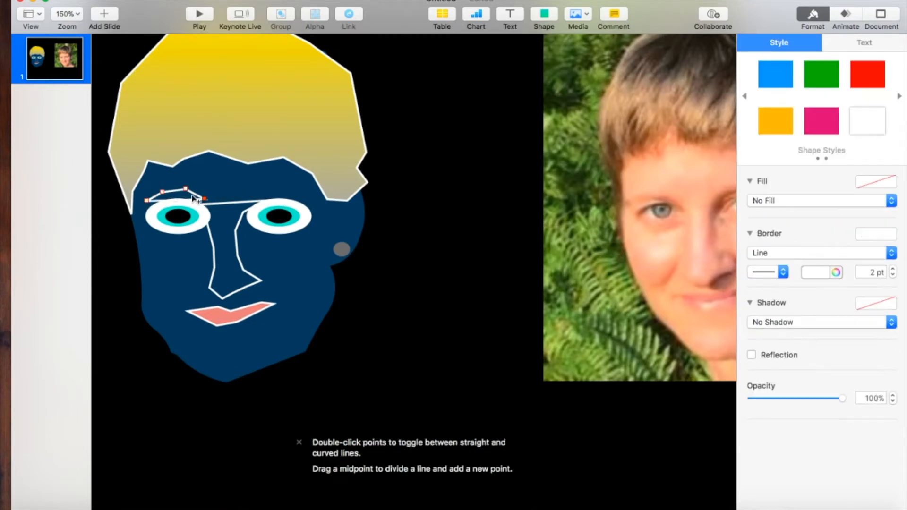
{"action": "key", "text": "Return"}
Place a copy of the eyebrow above the other eye
{"action": "left_click_drag", "start_coordinate": [176, 199], "coordinate": [277, 186]}
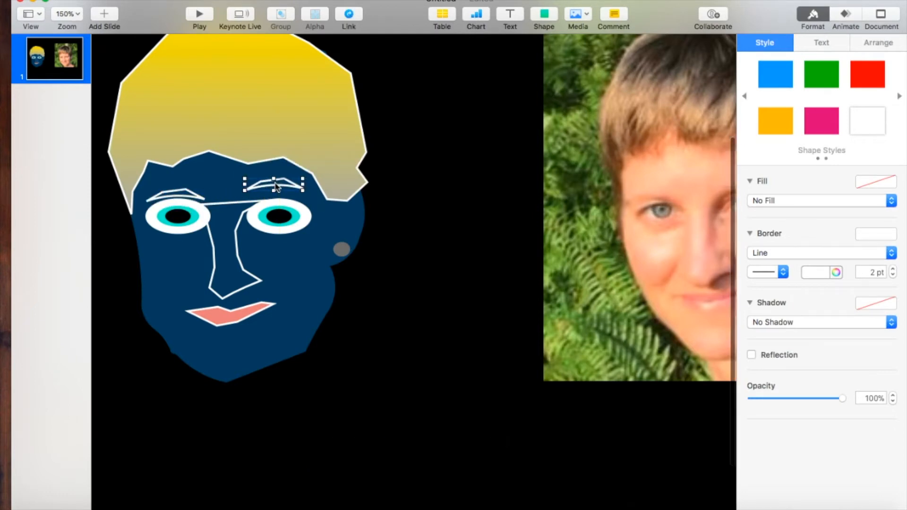
{"action": "left_click", "coordinate": [444, 284]}
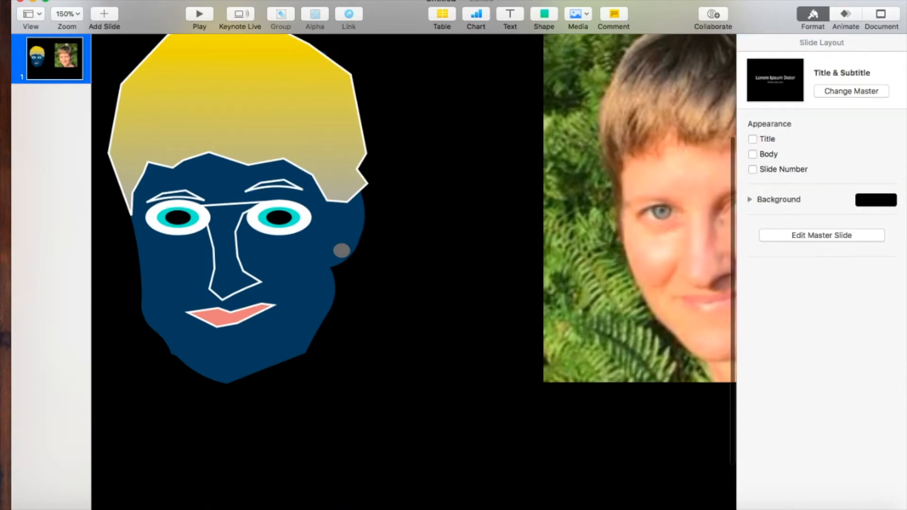
Delete the reference photo from the slide
{"action": "left_click", "coordinate": [66, 13]}
{"action": "left_click", "coordinate": [74, 54]}
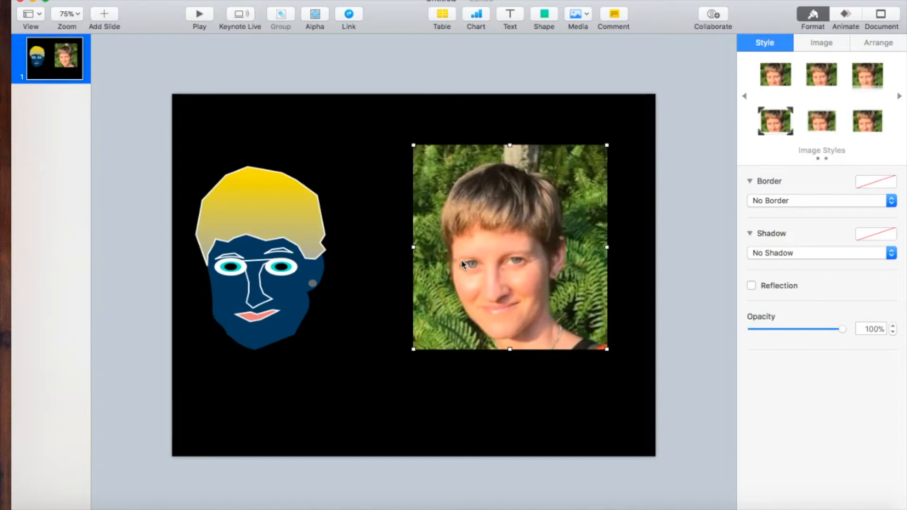
{"action": "key", "text": "Delete"}
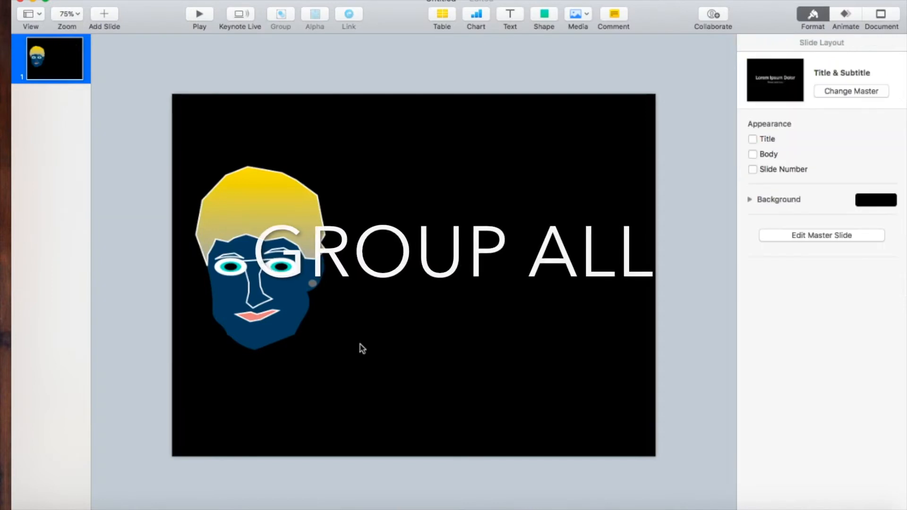
Group all the shapes that make up the cartoon face
{"action": "left_click_drag", "start_coordinate": [350, 372], "coordinate": [208, 157]}
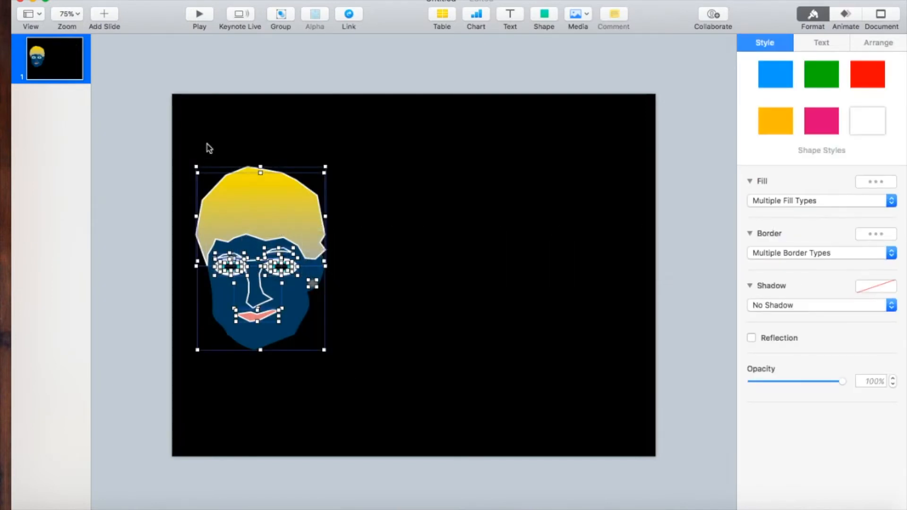
{"action": "right_click", "coordinate": [258, 184]}
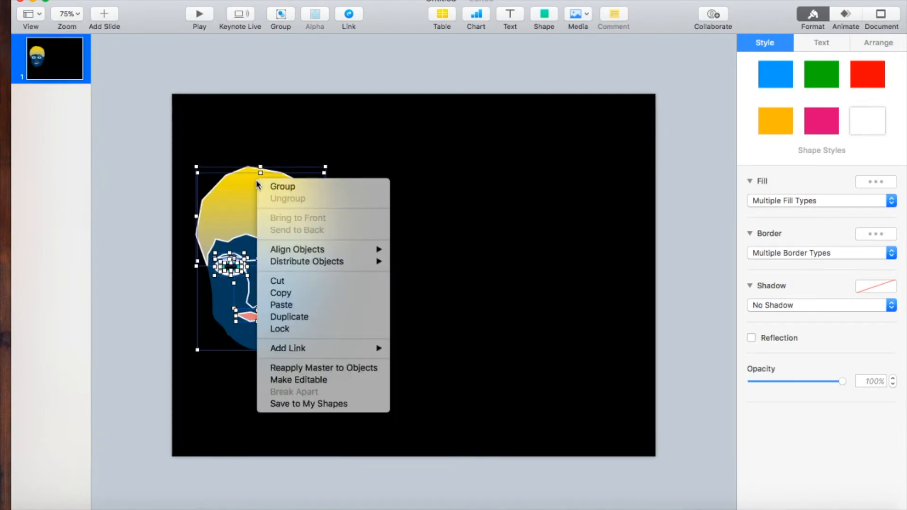
{"action": "left_click", "coordinate": [292, 188]}
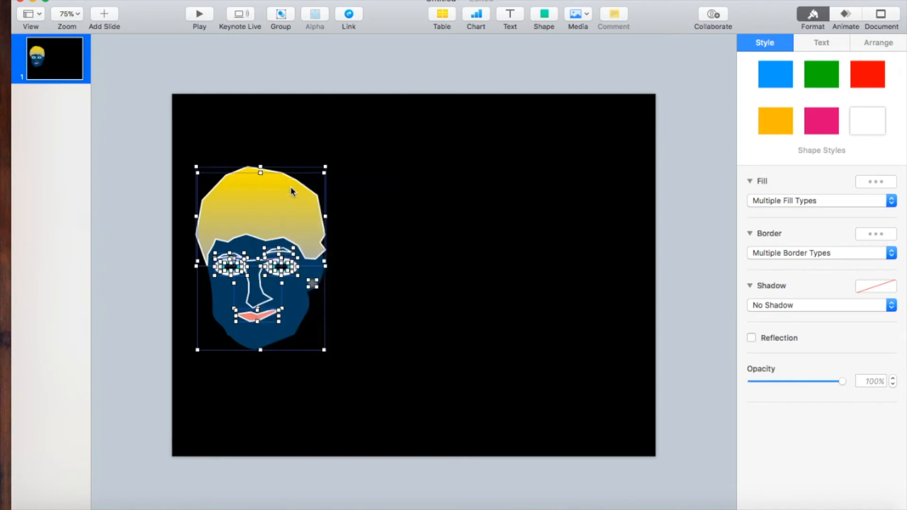
Enlarge the face group to about 349 by 509 pt and place it in the centre of the slide
{"action": "left_click_drag", "start_coordinate": [263, 192], "coordinate": [411, 192]}
{"action": "left_click_drag", "start_coordinate": [344, 166], "coordinate": [339, 108]}
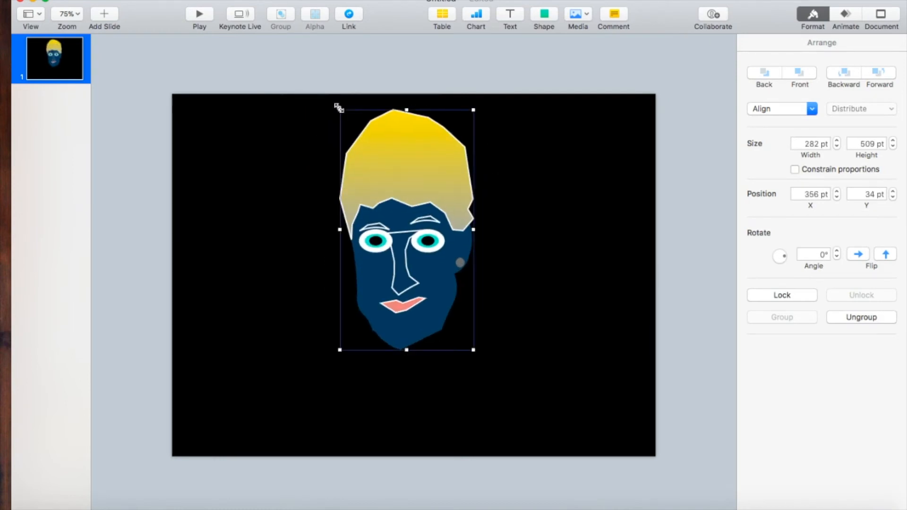
{"action": "left_click_drag", "start_coordinate": [340, 230], "coordinate": [307, 241]}
{"action": "left_click", "coordinate": [287, 296]}
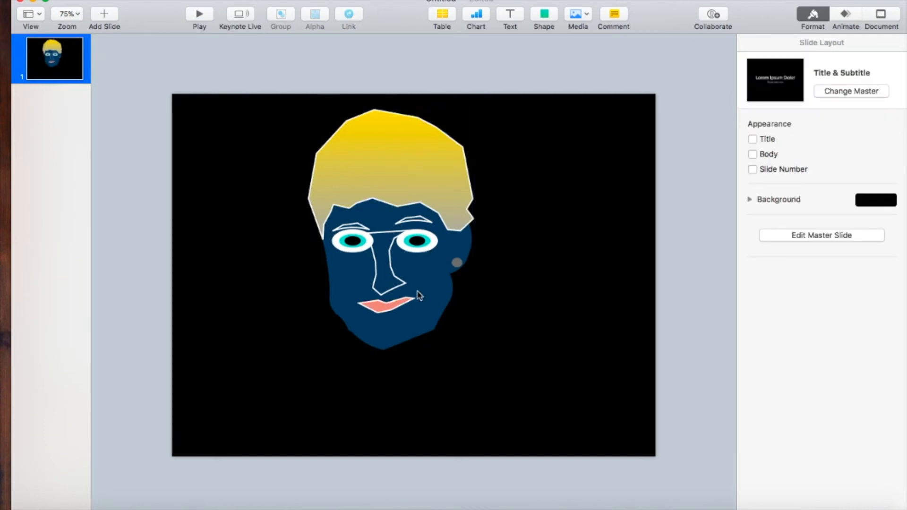
{"action": "left_click_drag", "start_coordinate": [427, 248], "coordinate": [450, 280]}
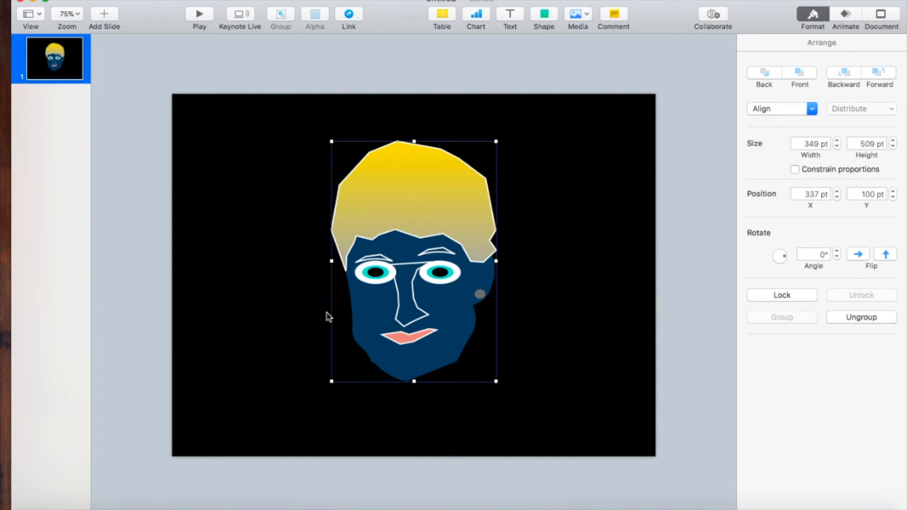
Add a square shape, stretch it over the whole slide and send it behind the face group
{"action": "left_click", "coordinate": [544, 16]}
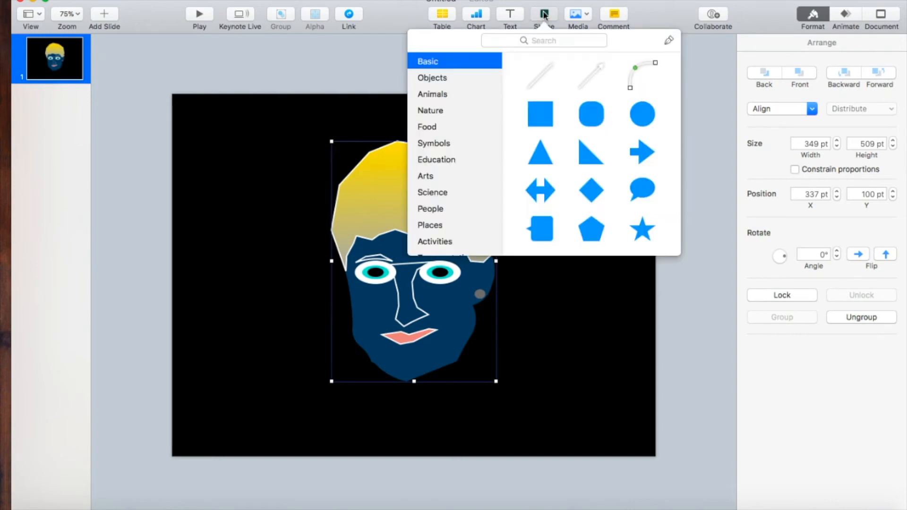
{"action": "left_click", "coordinate": [546, 116]}
{"action": "left_click_drag", "start_coordinate": [387, 258], "coordinate": [170, 88]}
{"action": "left_click_drag", "start_coordinate": [436, 296], "coordinate": [657, 459]}
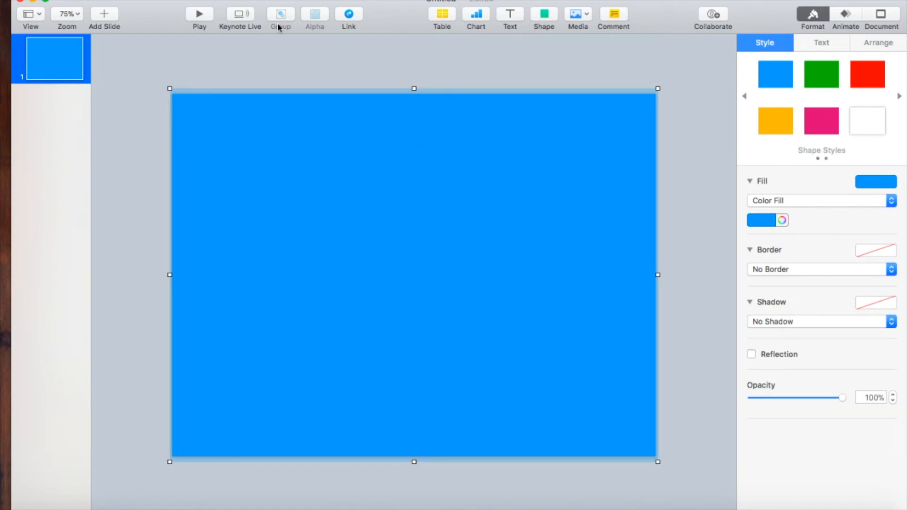
{"action": "left_click", "coordinate": [254, 0]}
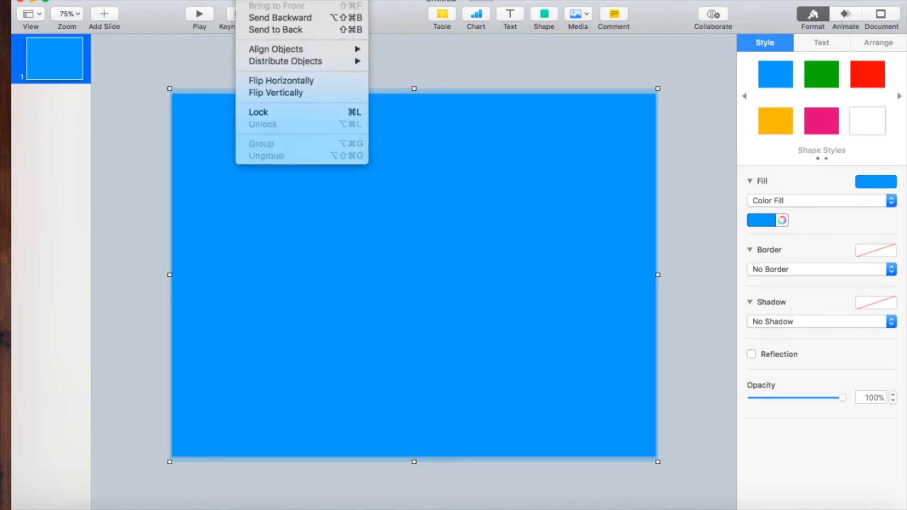
{"action": "left_click", "coordinate": [316, 22]}
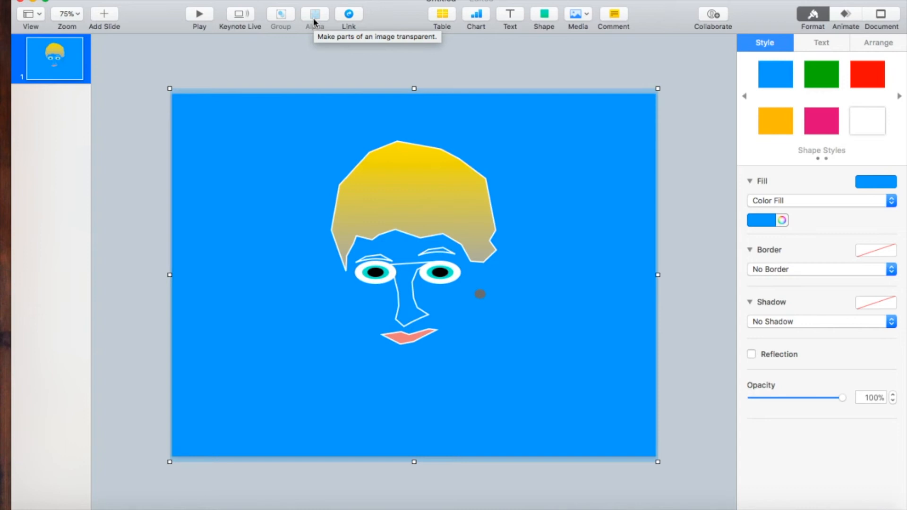
Give the background rectangle an image fill using the red flower picture, tiled
{"action": "left_click", "coordinate": [770, 219]}
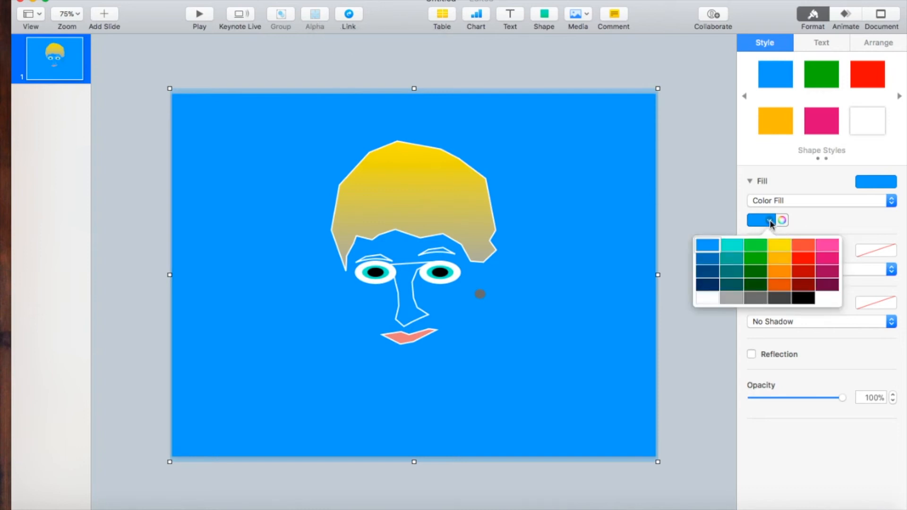
{"action": "left_click", "coordinate": [770, 202]}
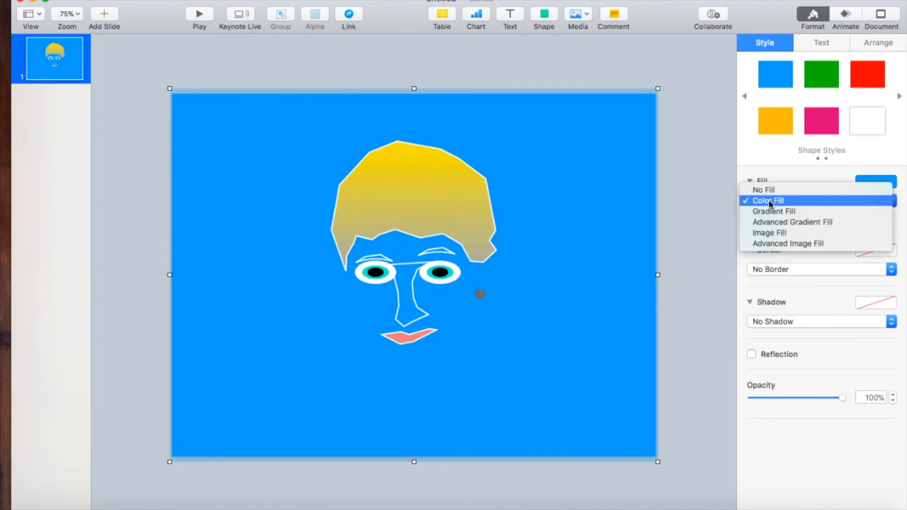
{"action": "left_click", "coordinate": [770, 233]}
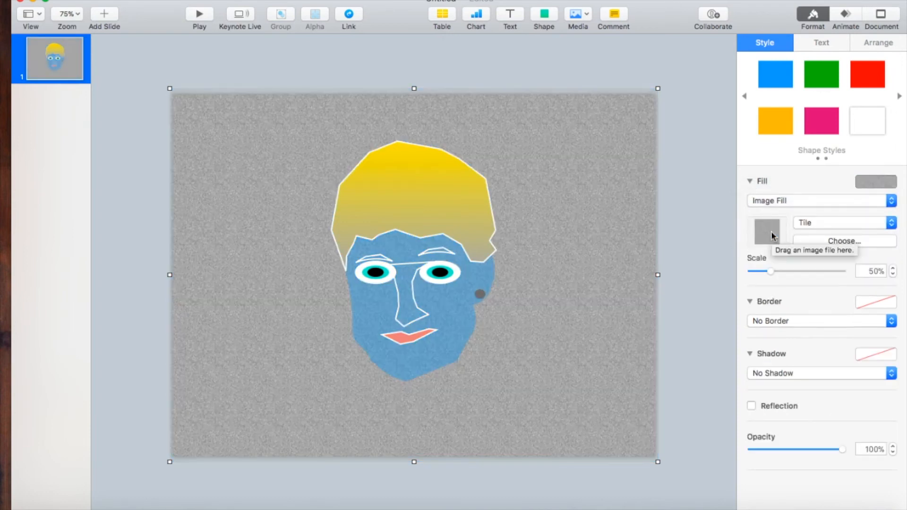
{"action": "left_click", "coordinate": [691, 244]}
{"action": "left_click", "coordinate": [604, 224]}
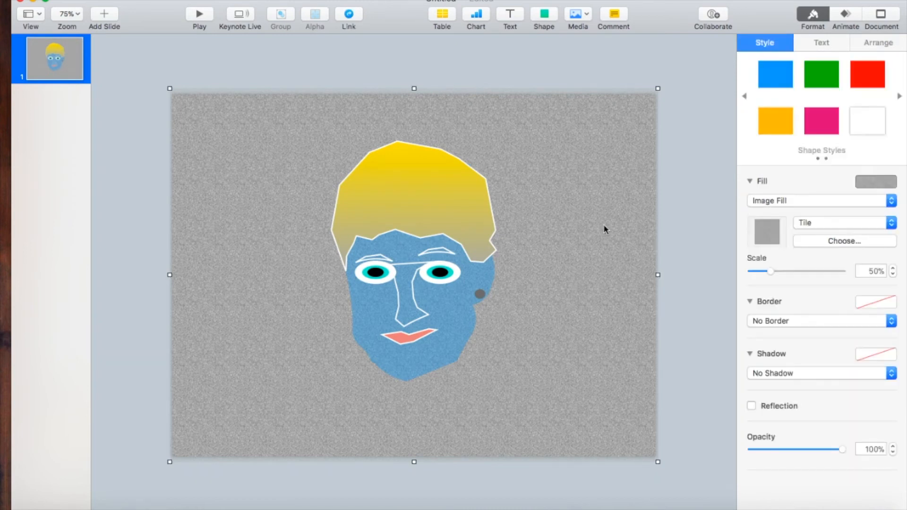
{"action": "left_click", "coordinate": [818, 223]}
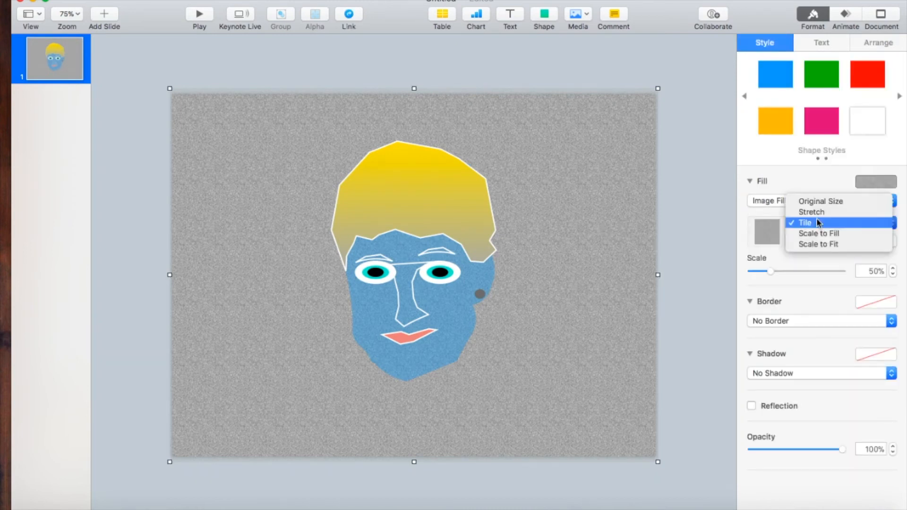
{"action": "left_click", "coordinate": [818, 222]}
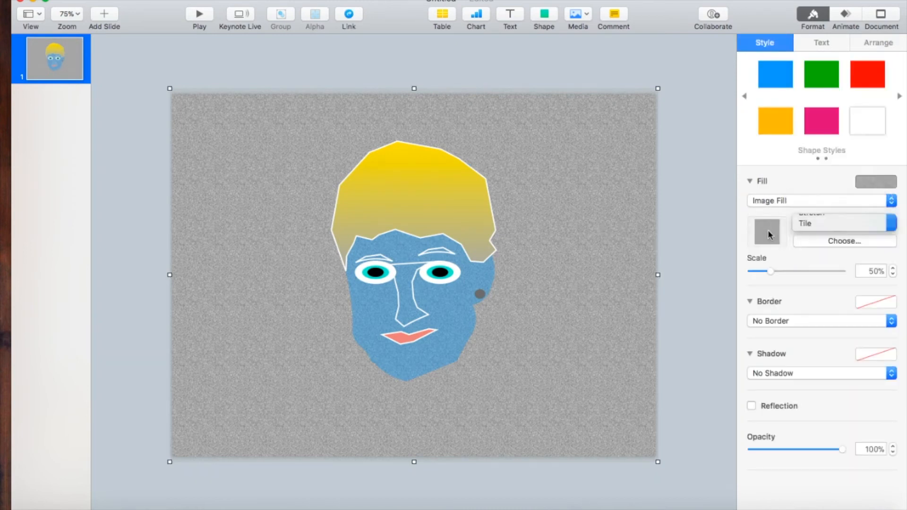
{"action": "left_click", "coordinate": [822, 242]}
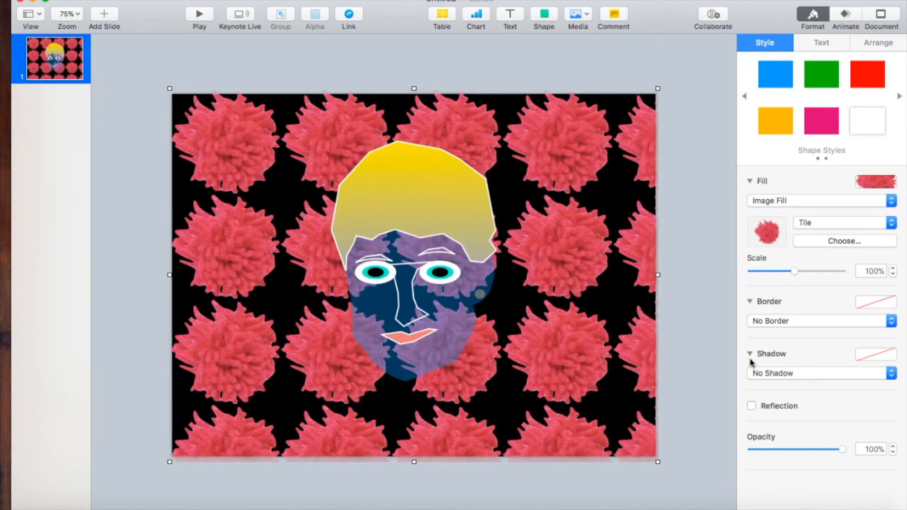
Enlarge the face group to about 533 by 650 pt so that it reaches the slide's upper edge
{"action": "left_click", "coordinate": [690, 364]}
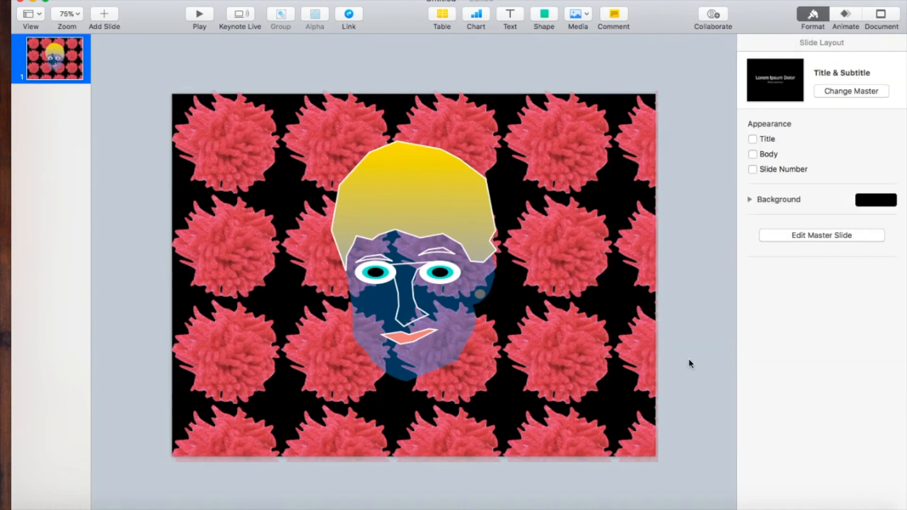
{"action": "left_click_drag", "start_coordinate": [429, 197], "coordinate": [400, 218]}
{"action": "left_click_drag", "start_coordinate": [467, 162], "coordinate": [554, 96]}
Try the flower image fill of the background rectangle at Original Size, Stretch and Scale to Fit
{"action": "left_click", "coordinate": [603, 166]}
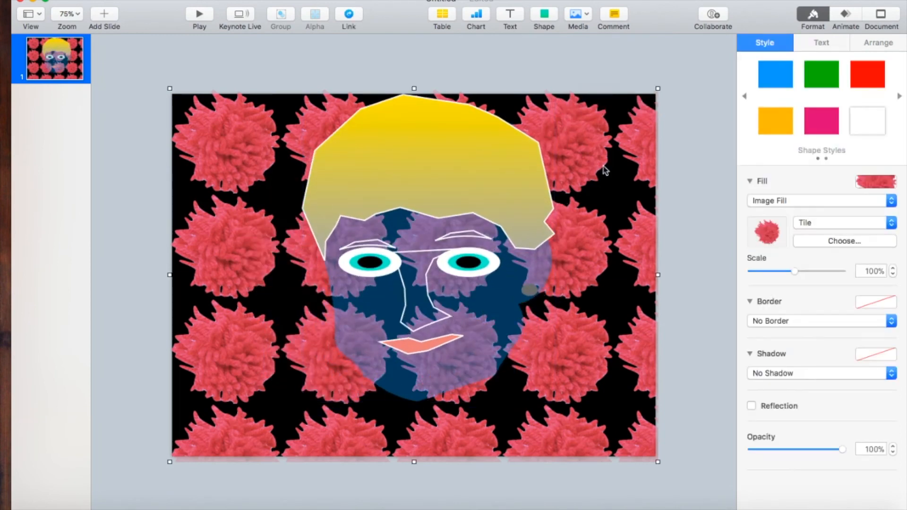
{"action": "left_click", "coordinate": [809, 219]}
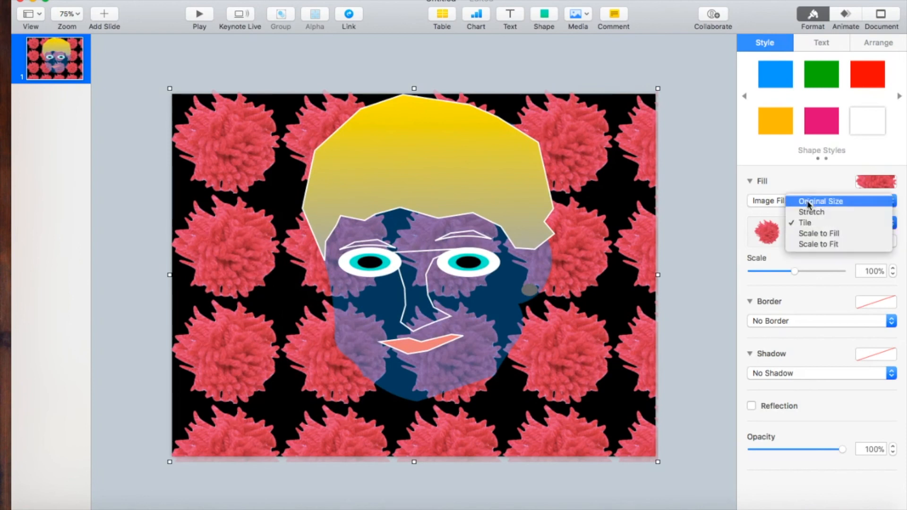
{"action": "left_click", "coordinate": [809, 202]}
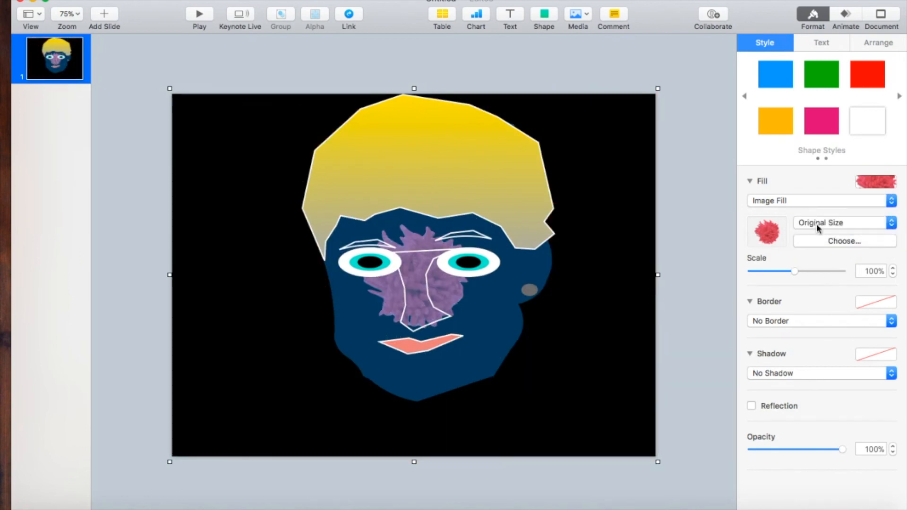
{"action": "left_click", "coordinate": [815, 223]}
{"action": "left_click", "coordinate": [818, 233]}
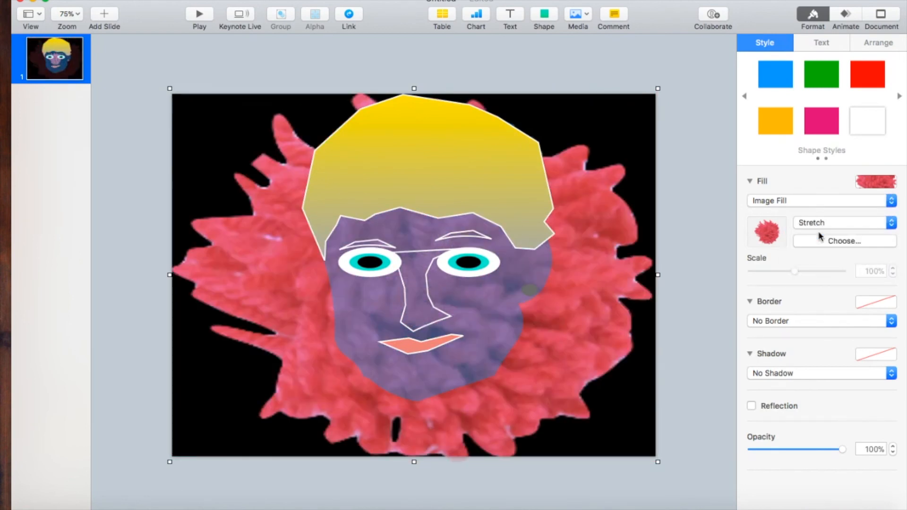
{"action": "left_click", "coordinate": [820, 223]}
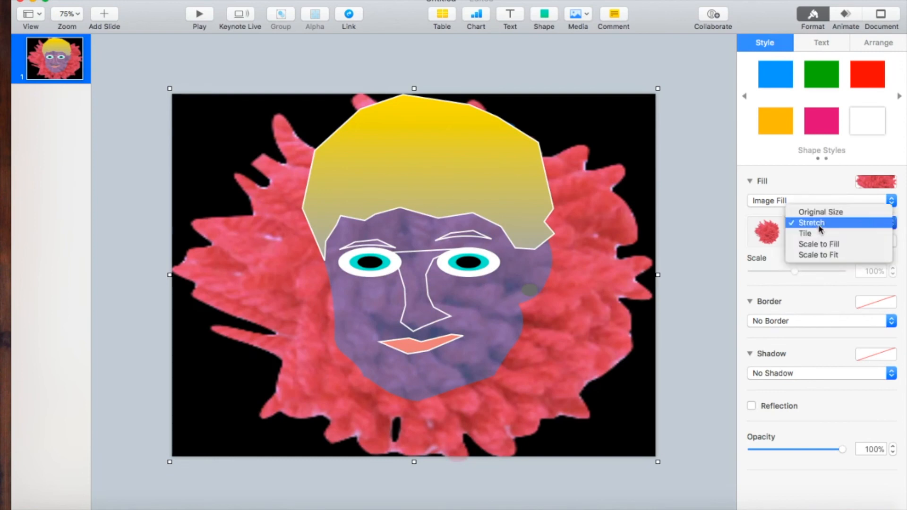
{"action": "left_click", "coordinate": [824, 256]}
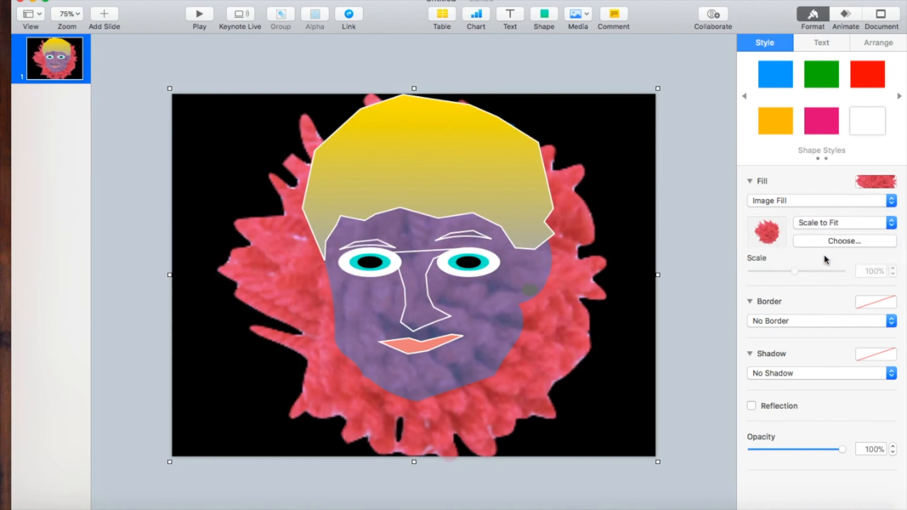
Move the face group lower on the slide and fill the background rectangle with a tiled damask pattern image
{"action": "left_click_drag", "start_coordinate": [495, 203], "coordinate": [496, 237]}
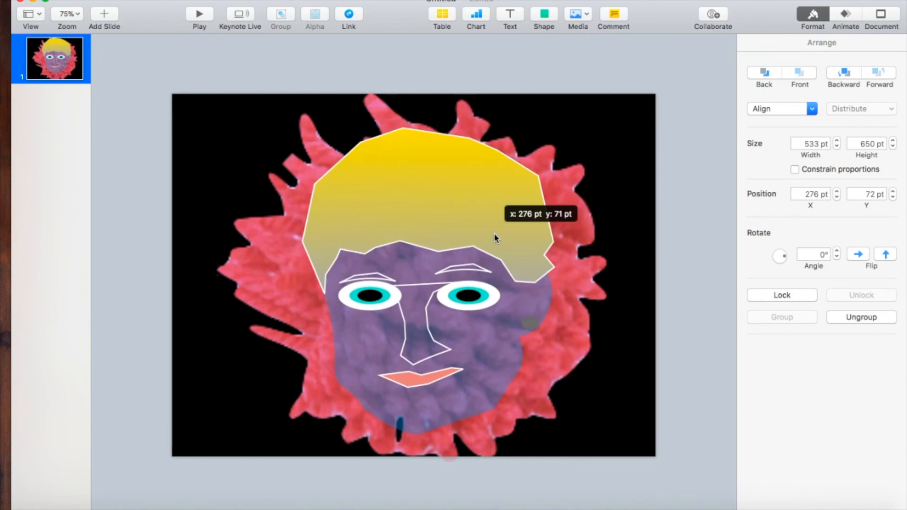
{"action": "left_click", "coordinate": [591, 185]}
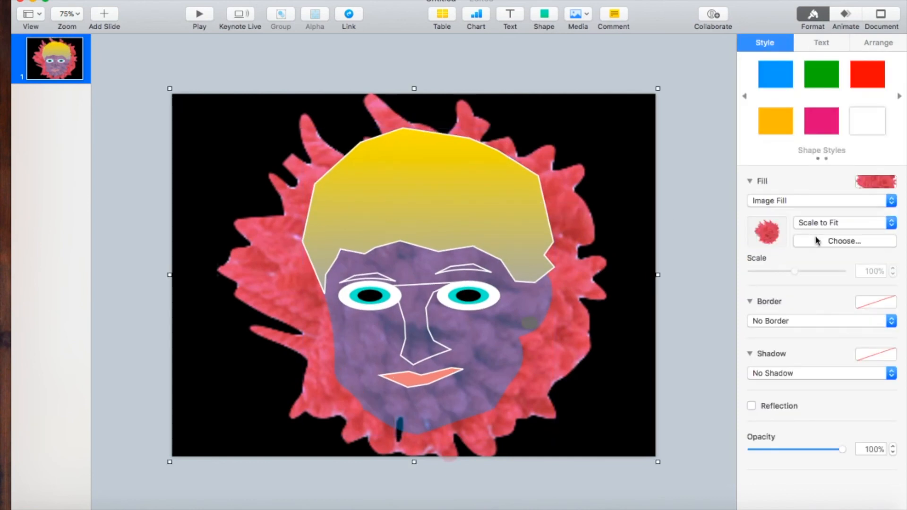
{"action": "left_click", "coordinate": [836, 242]}
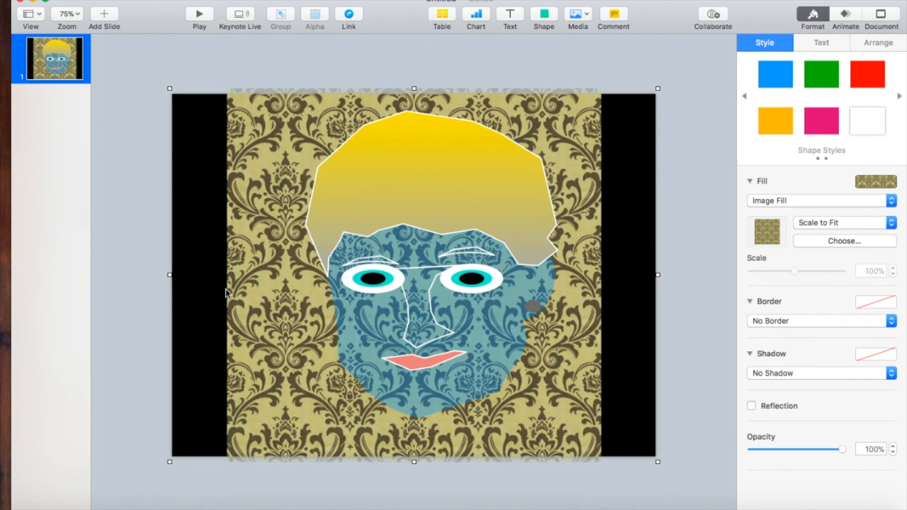
{"action": "left_click", "coordinate": [821, 223]}
{"action": "left_click", "coordinate": [821, 204]}
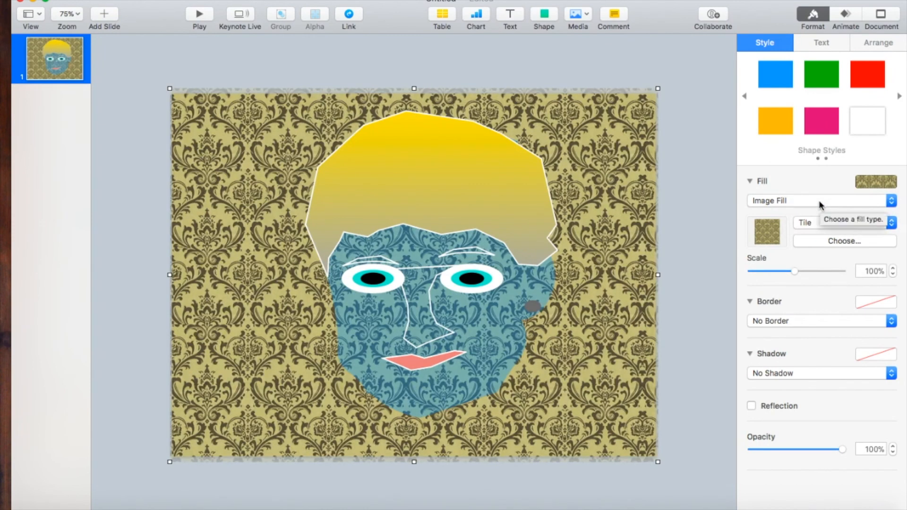
Fill the background rectangle with the owl pattern image using Scale to Fill
{"action": "left_click", "coordinate": [821, 222]}
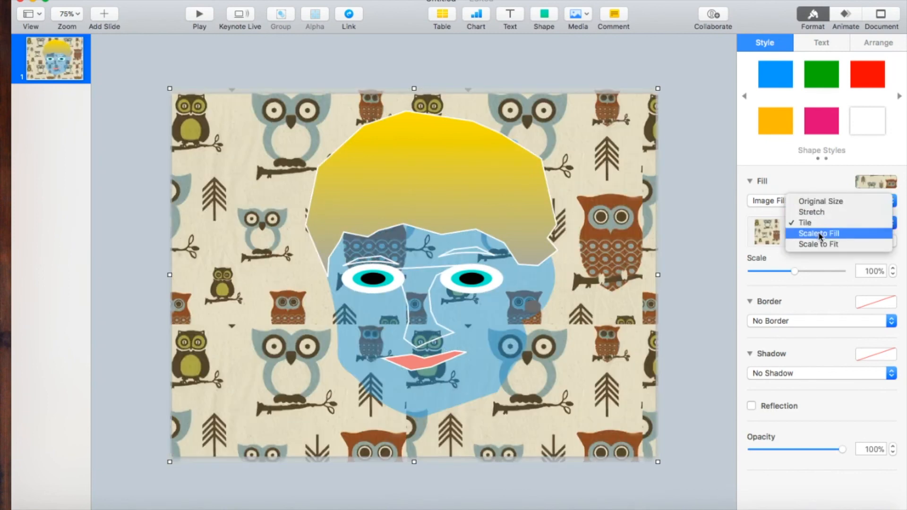
{"action": "left_click", "coordinate": [821, 235]}
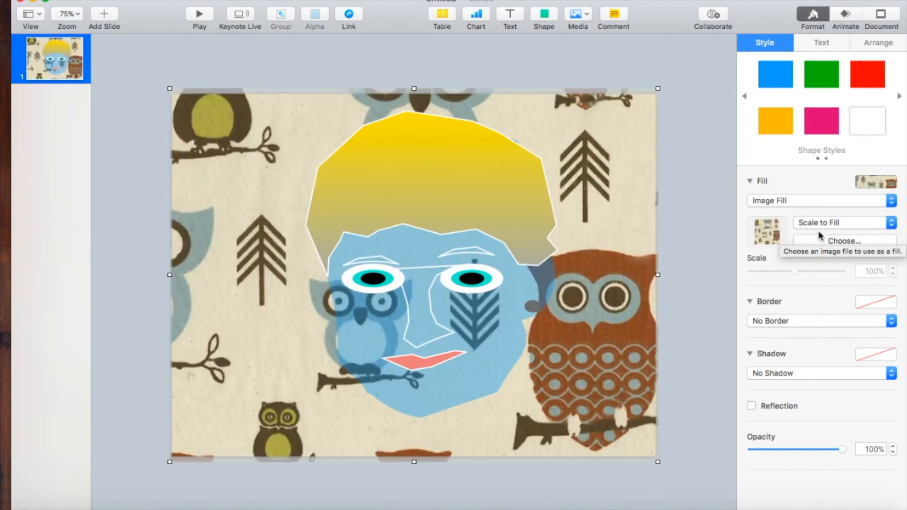
Apply the solid pink shape style to the background rectangle
{"action": "left_click", "coordinate": [775, 132]}
{"action": "left_click", "coordinate": [831, 131]}
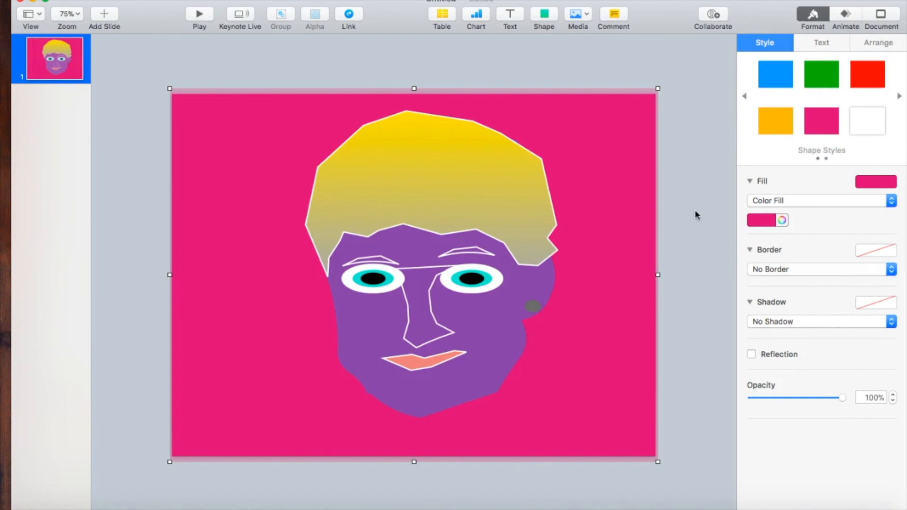
{"action": "left_click", "coordinate": [688, 242]}
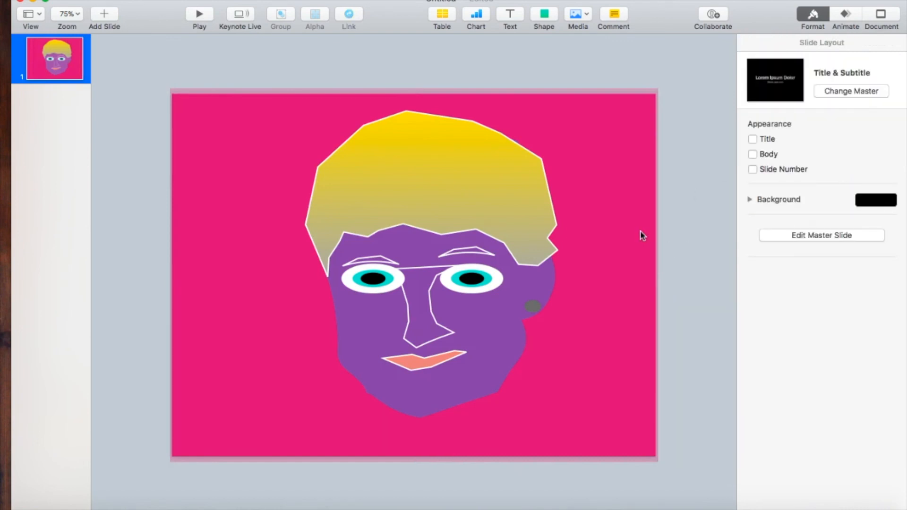
Narrow the face group by pulling in its ear side, keeping its height
{"action": "left_click", "coordinate": [492, 208]}
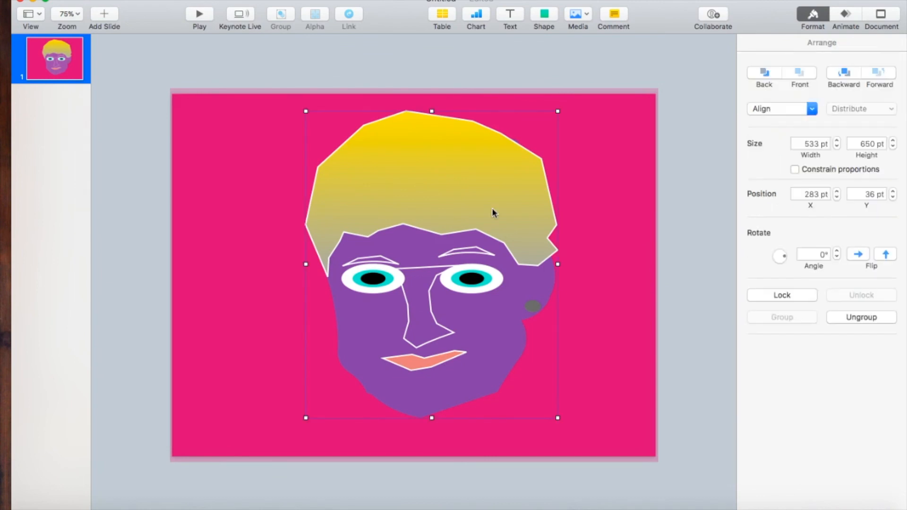
{"action": "left_click_drag", "start_coordinate": [558, 264], "coordinate": [509, 265]}
{"action": "left_click", "coordinate": [260, 294]}
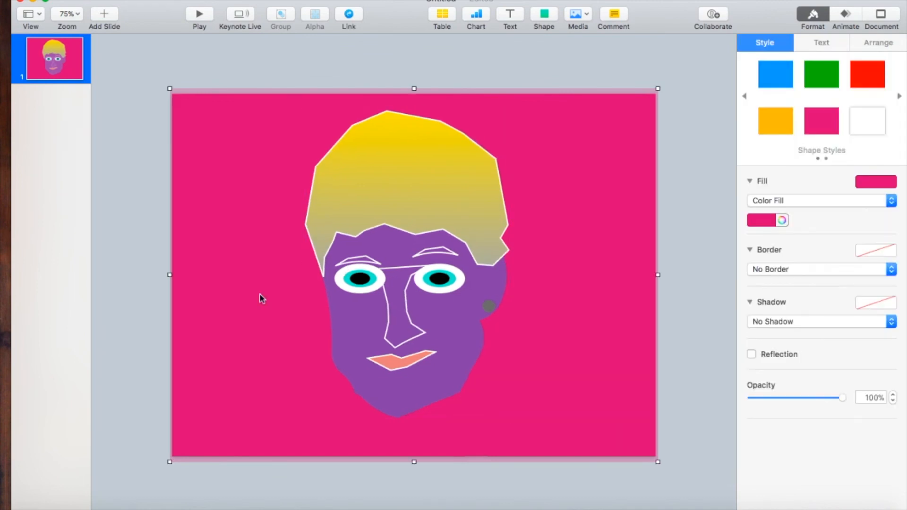